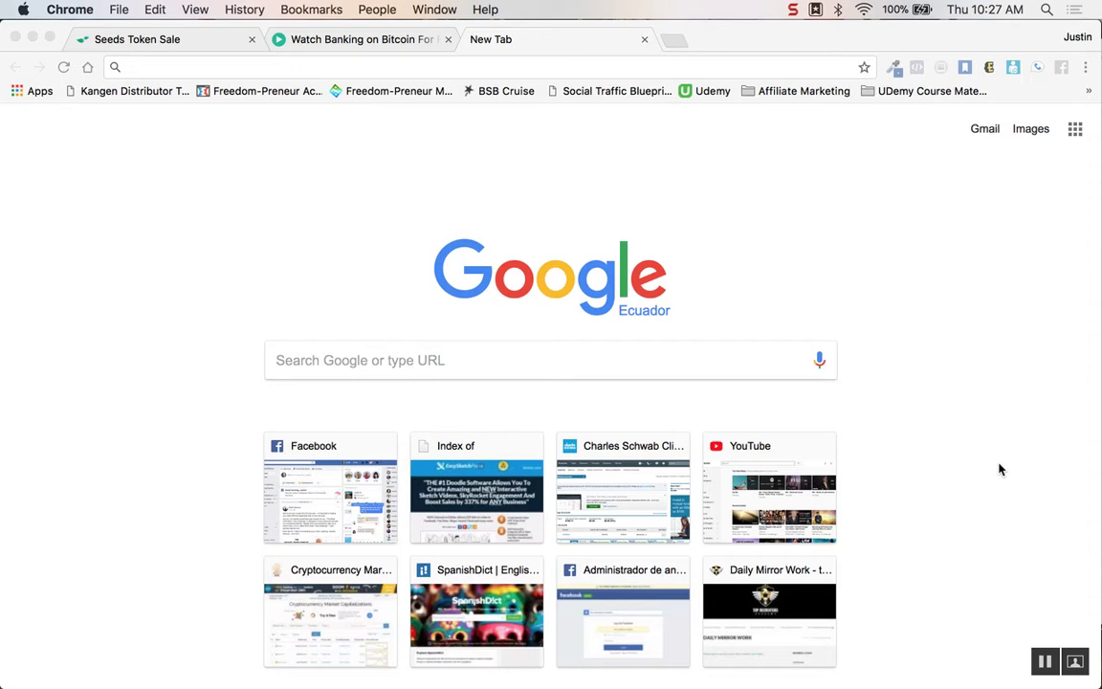
Search for MetaMask and add its extension to Chrome from the Chrome Web Store.
{"action": "left_click", "coordinate": [731, 76]}
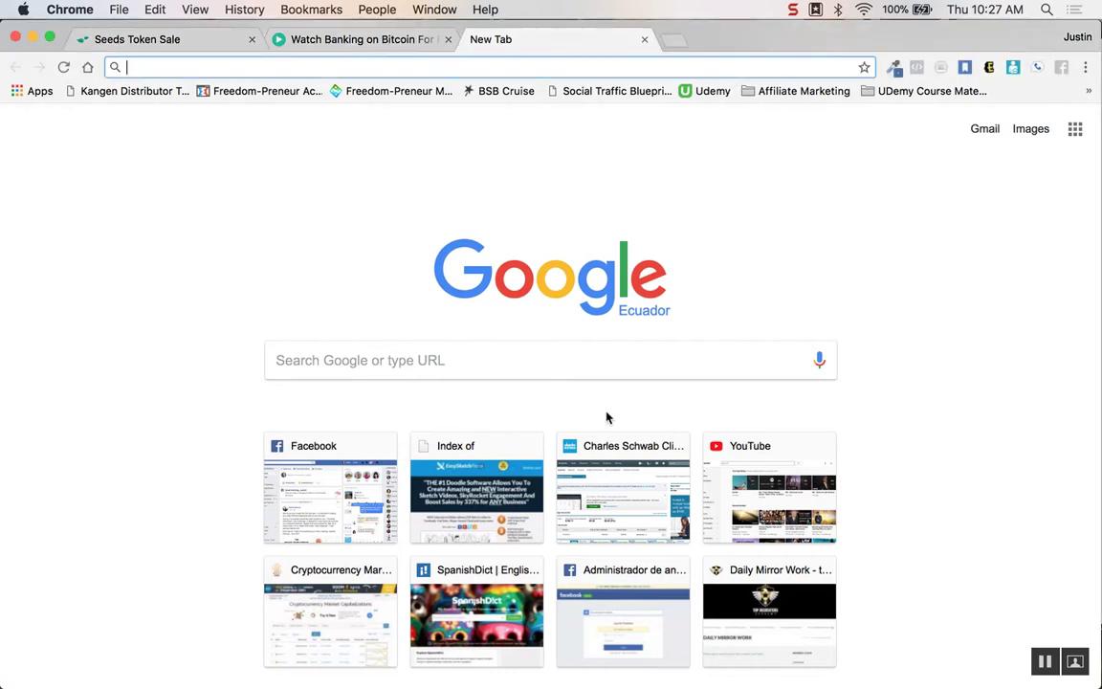
{"action": "left_click", "coordinate": [632, 372]}
{"action": "type", "text": "Meta"}
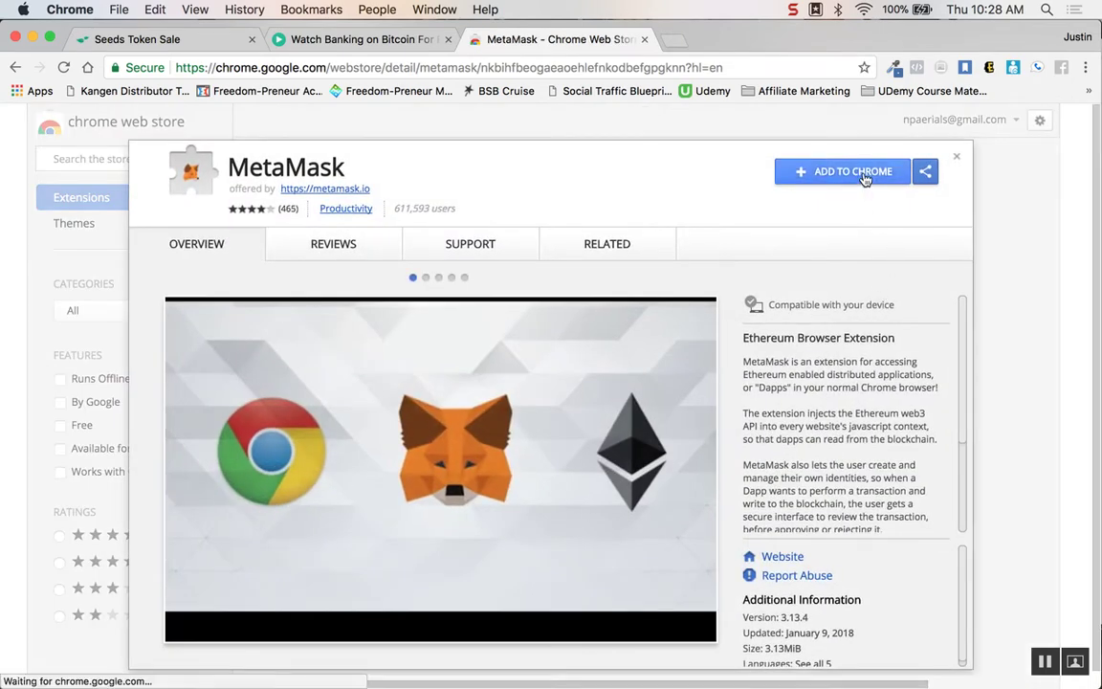
{"action": "left_click", "coordinate": [864, 179]}
{"action": "left_click", "coordinate": [706, 226]}
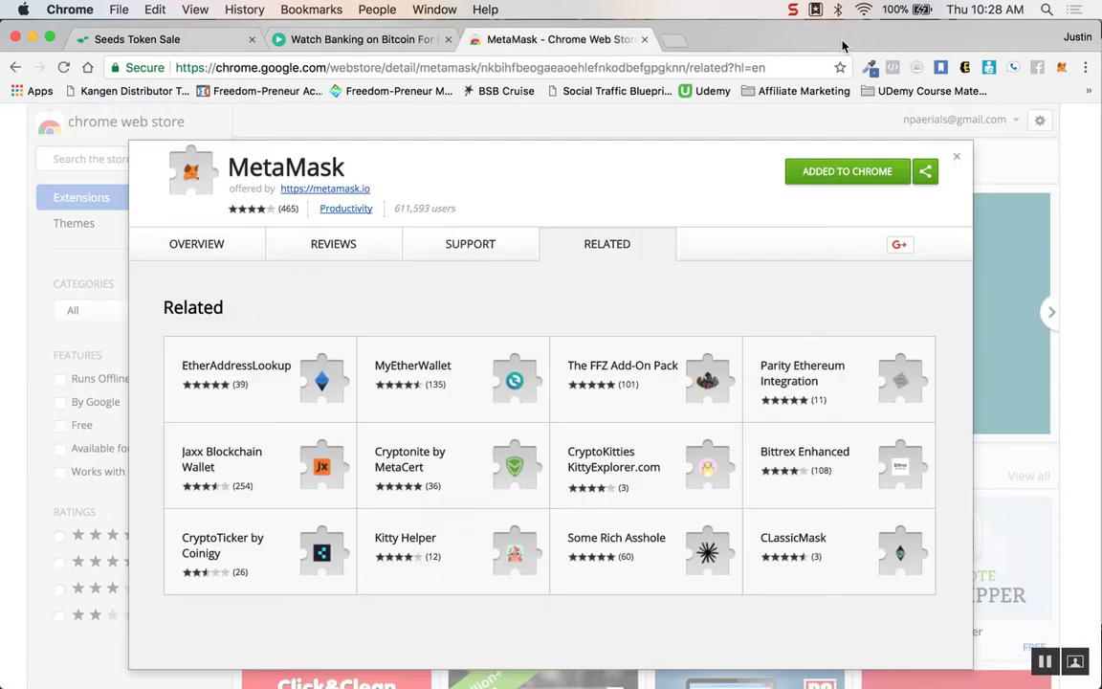
Open the MetaMask extension, read through to the end of its terms of use and accept them.
{"action": "left_click", "coordinate": [567, 62]}
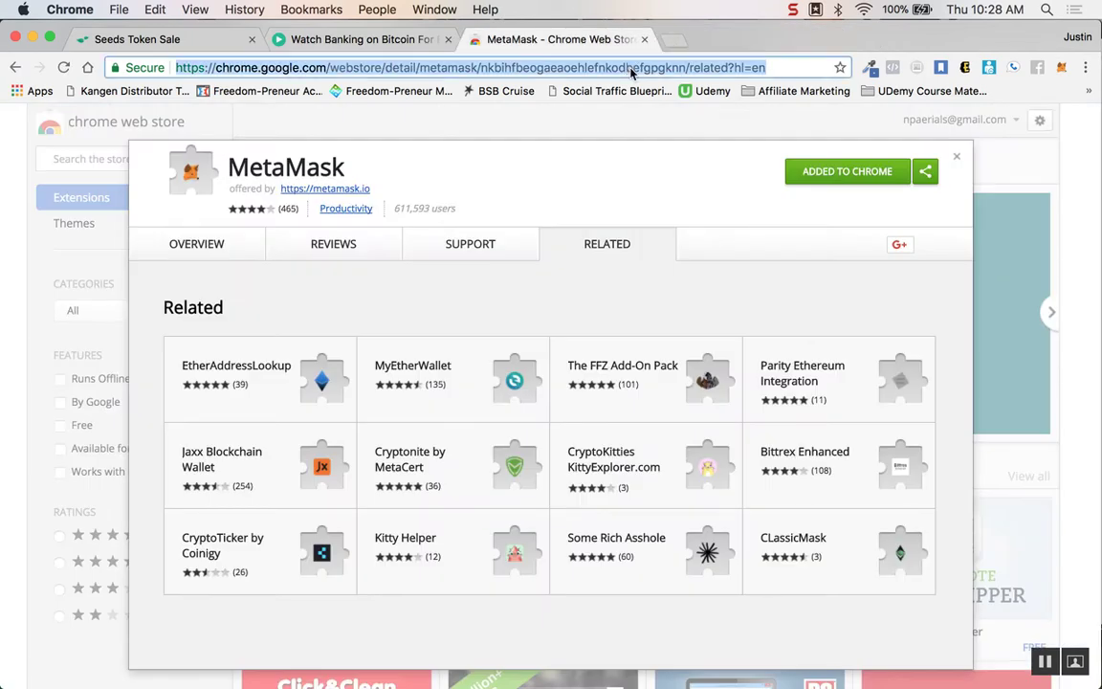
{"action": "left_click", "coordinate": [1062, 70]}
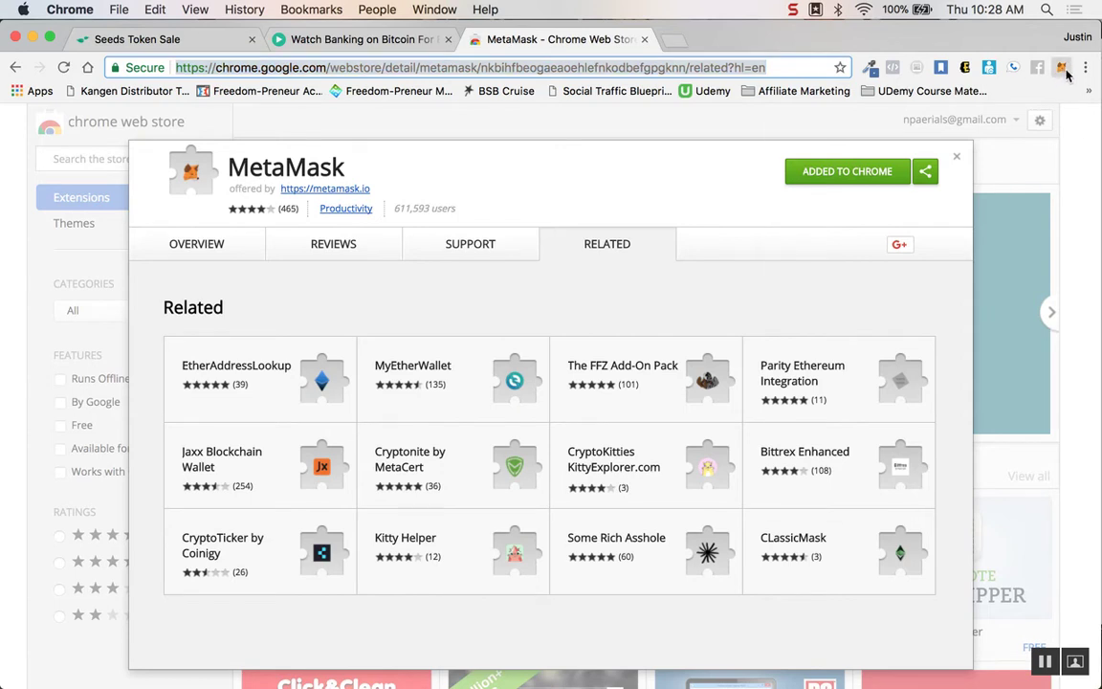
{"action": "left_click", "coordinate": [927, 486]}
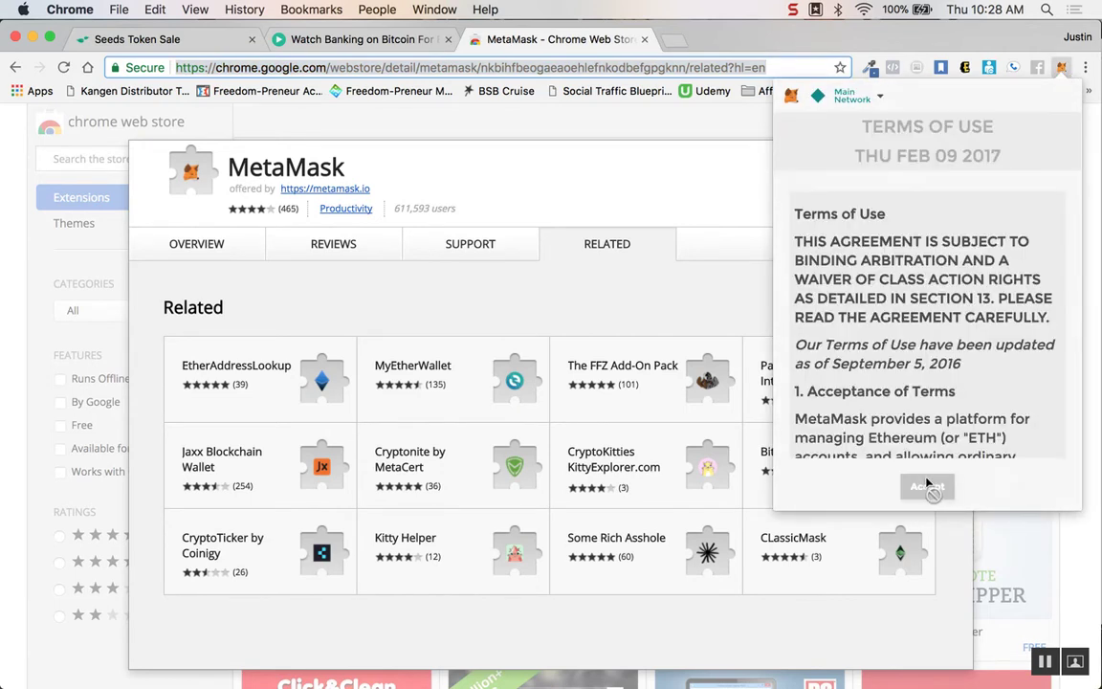
{"action": "scroll", "coordinate": [913, 345], "scroll_direction": "down", "scroll_amount": 5}
{"action": "scroll", "coordinate": [919, 344], "scroll_direction": "down", "scroll_amount": 20}
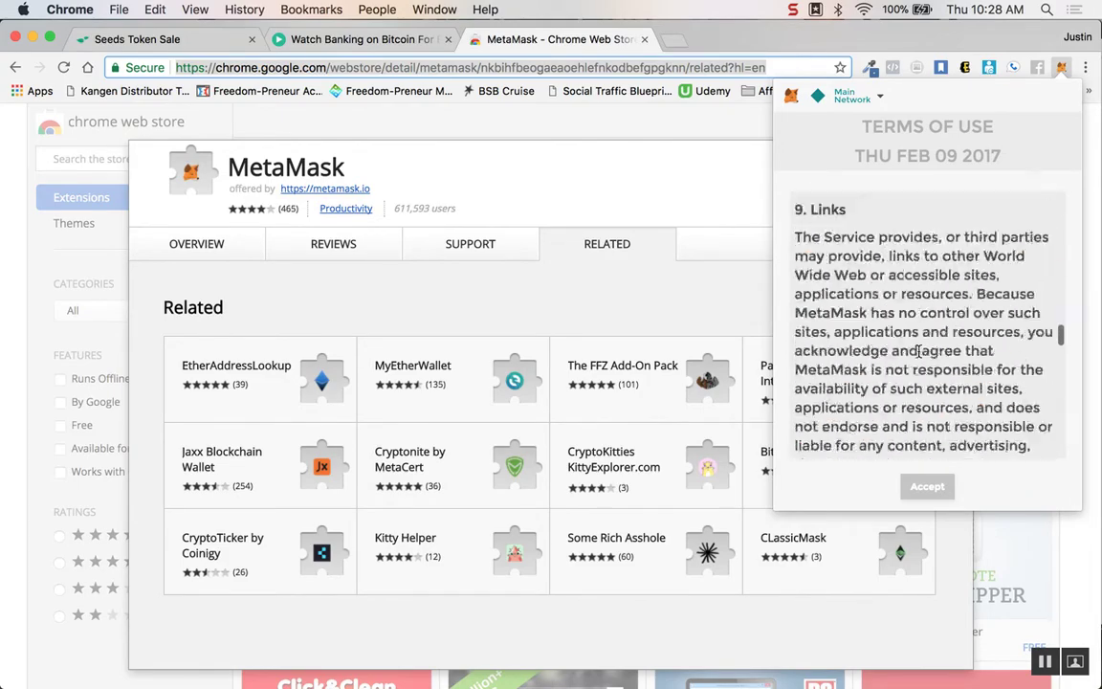
{"action": "left_click", "coordinate": [927, 486]}
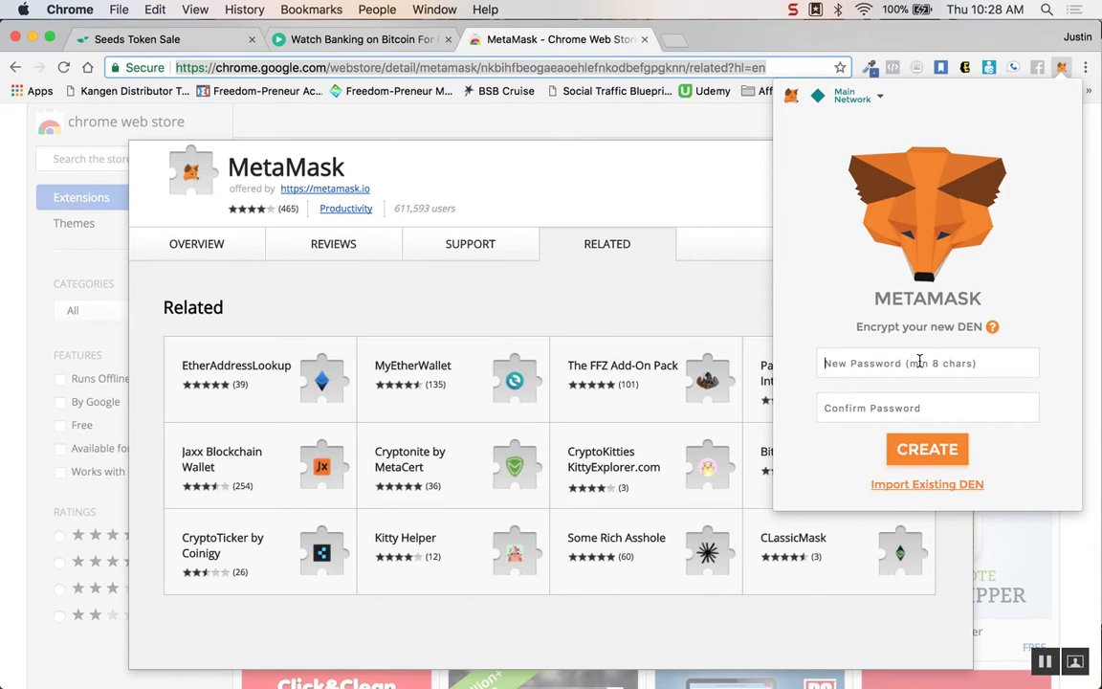
Enter and confirm a new MetaMask password and create the vault.
{"action": "type", "text": "••••••••"}
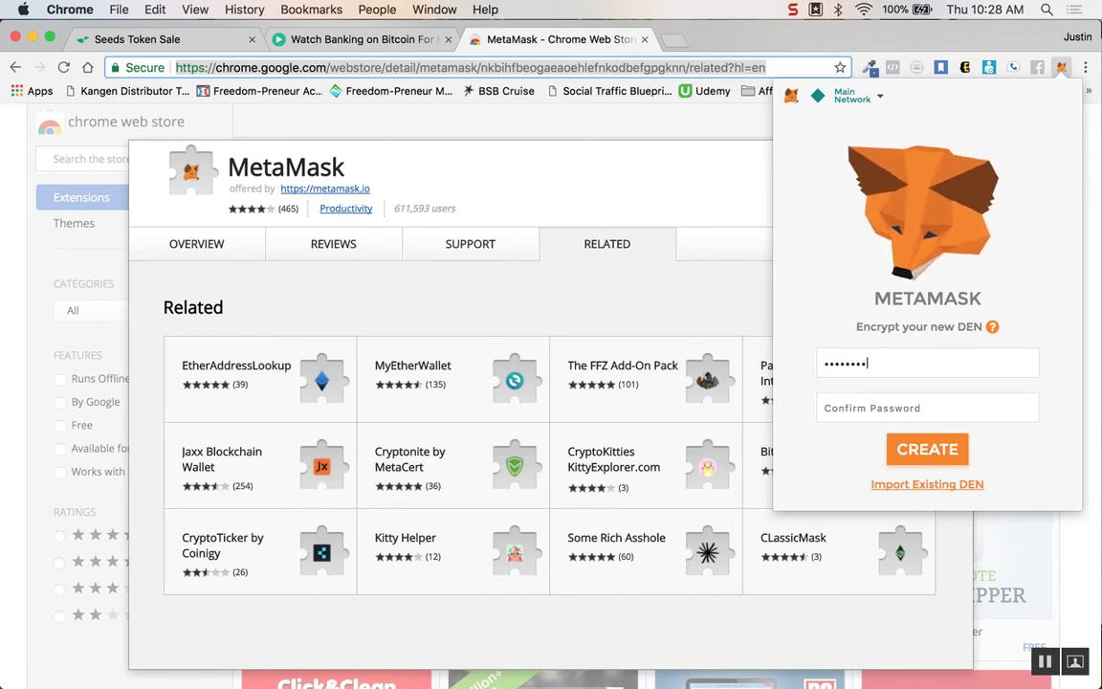
{"action": "key", "text": "Tab"}
{"action": "type", "text": "••••••••"}
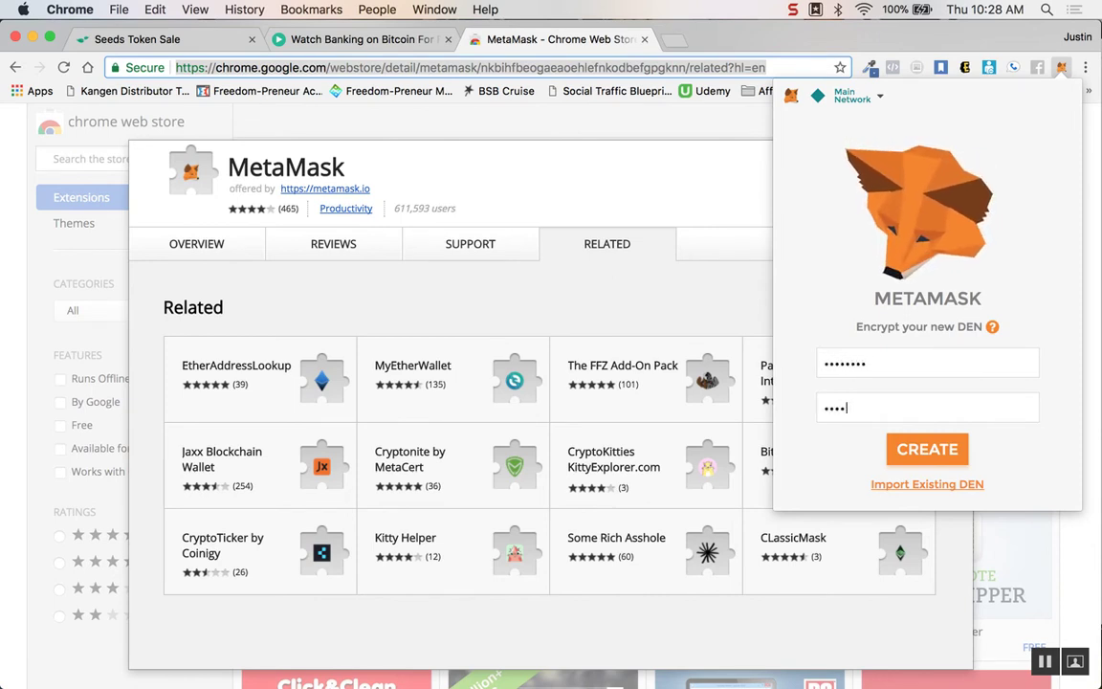
{"action": "key", "text": "Return"}
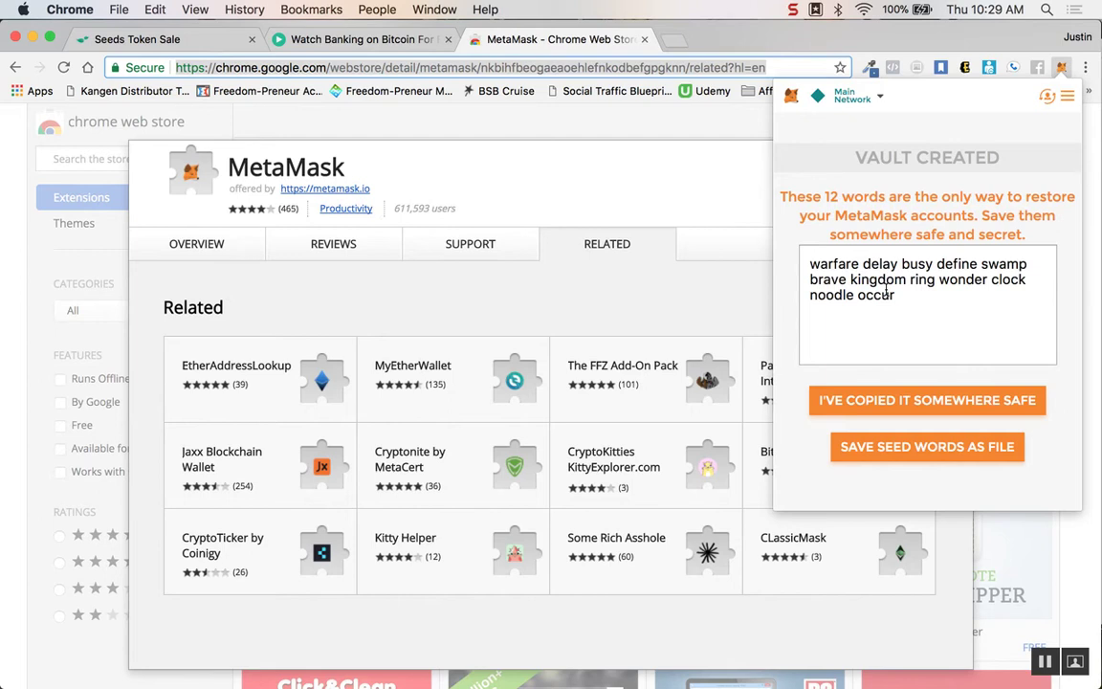
Save the MetaMask seed words as a file and acknowledge that they have been copied somewhere safe.
{"action": "left_click", "coordinate": [926, 449]}
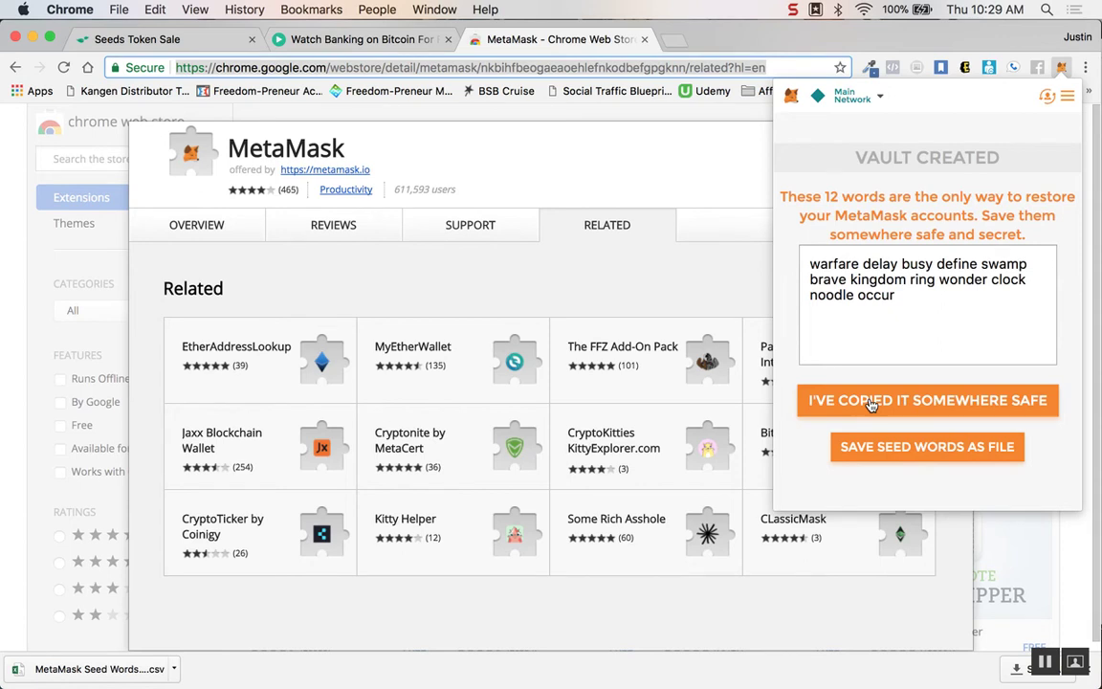
{"action": "left_click", "coordinate": [907, 400]}
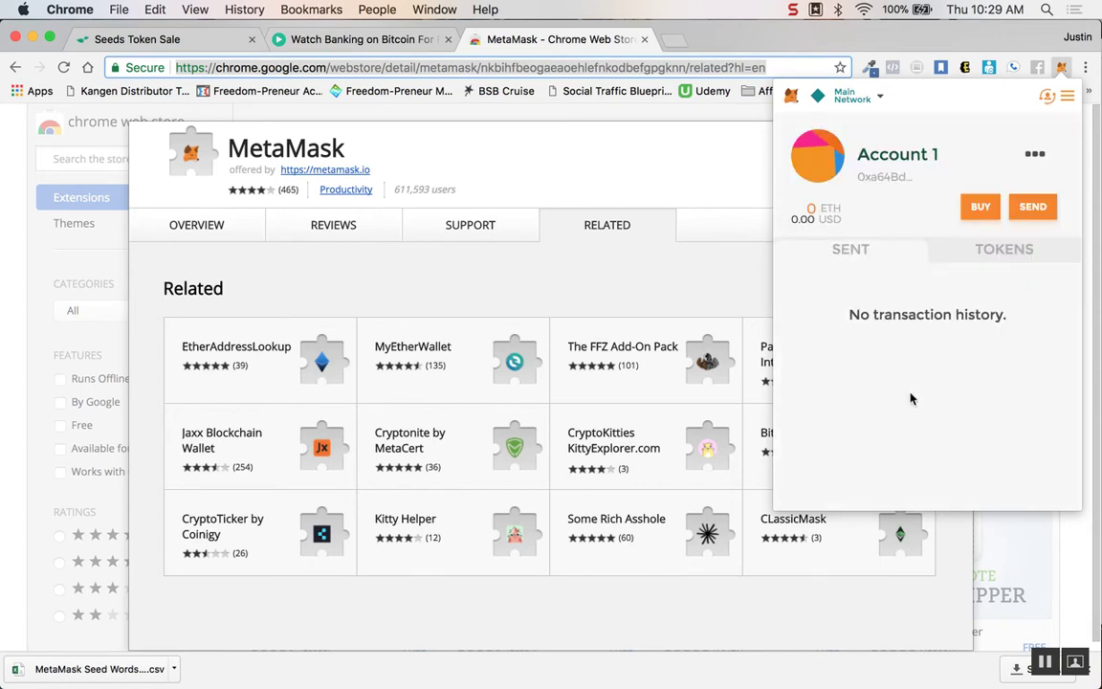
{"action": "mouse_move", "coordinate": [885, 163]}
{"action": "left_click", "coordinate": [705, 180]}
Go to the MyEtherWallet website in the current browser tab.
{"action": "key", "text": "super+l"}
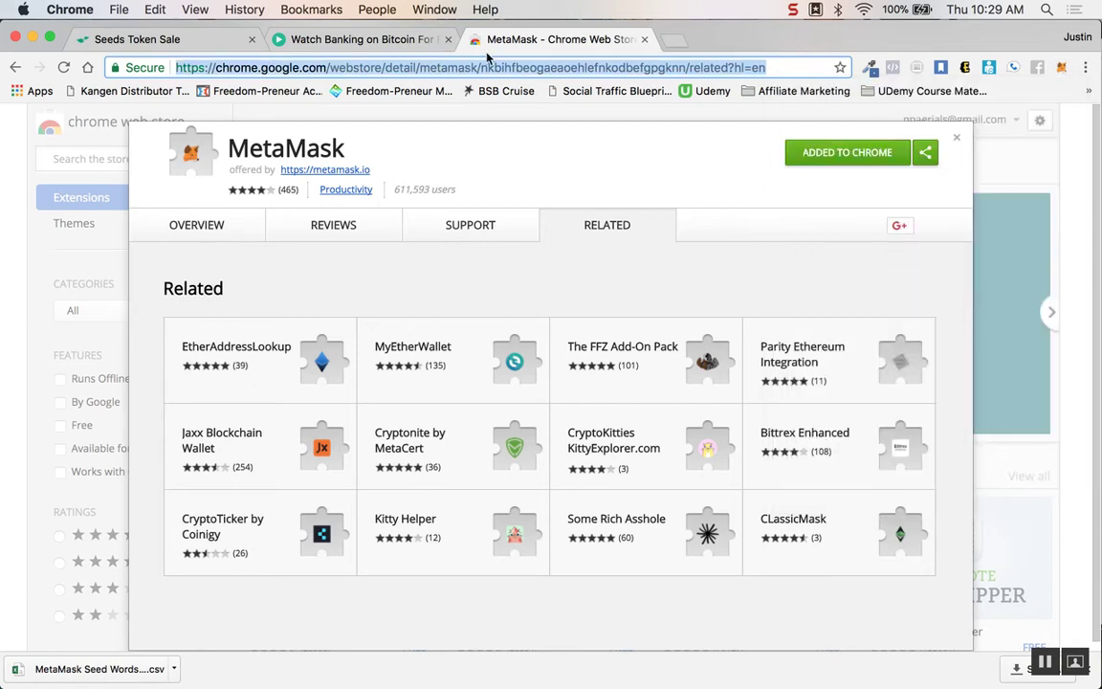
{"action": "type", "text": "myetherwallet"}
{"action": "key", "text": "Return"}
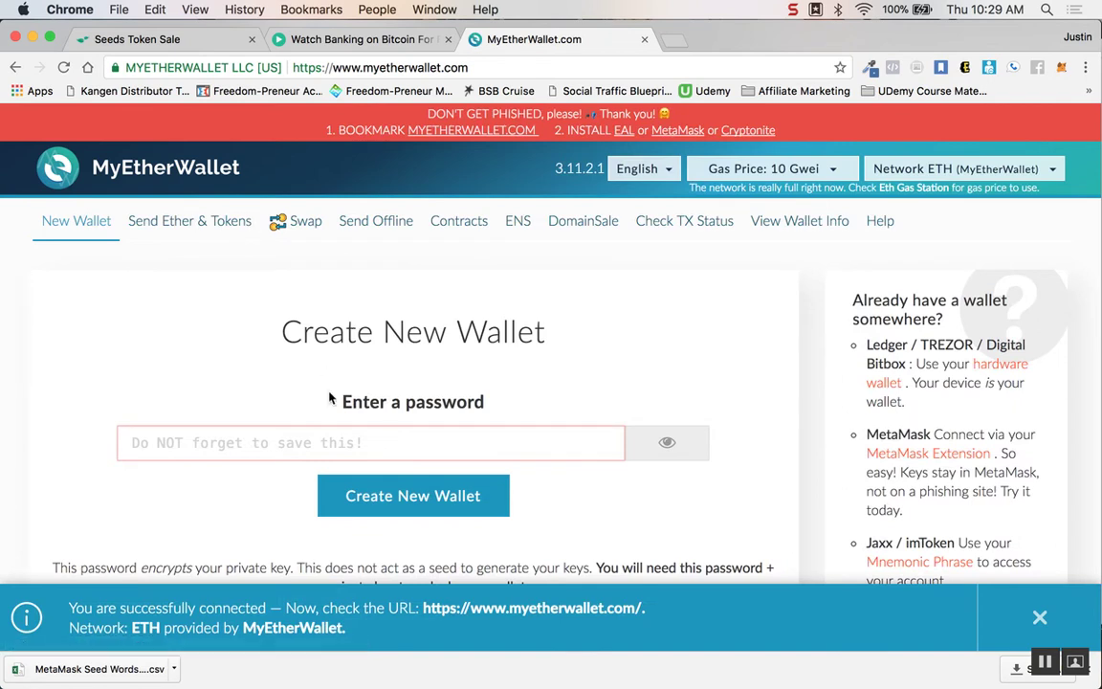
Enter a wallet password and create a new wallet on MyEtherWallet.
{"action": "left_click", "coordinate": [315, 435]}
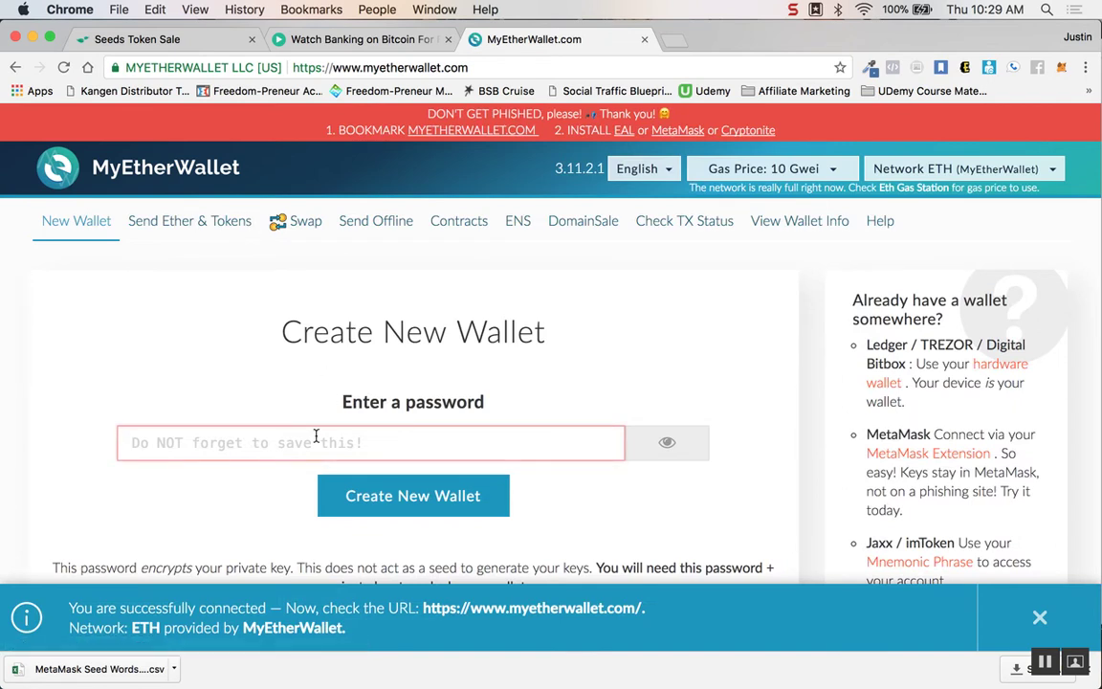
{"action": "scroll", "coordinate": [316, 438], "scroll_direction": "down", "scroll_amount": 1}
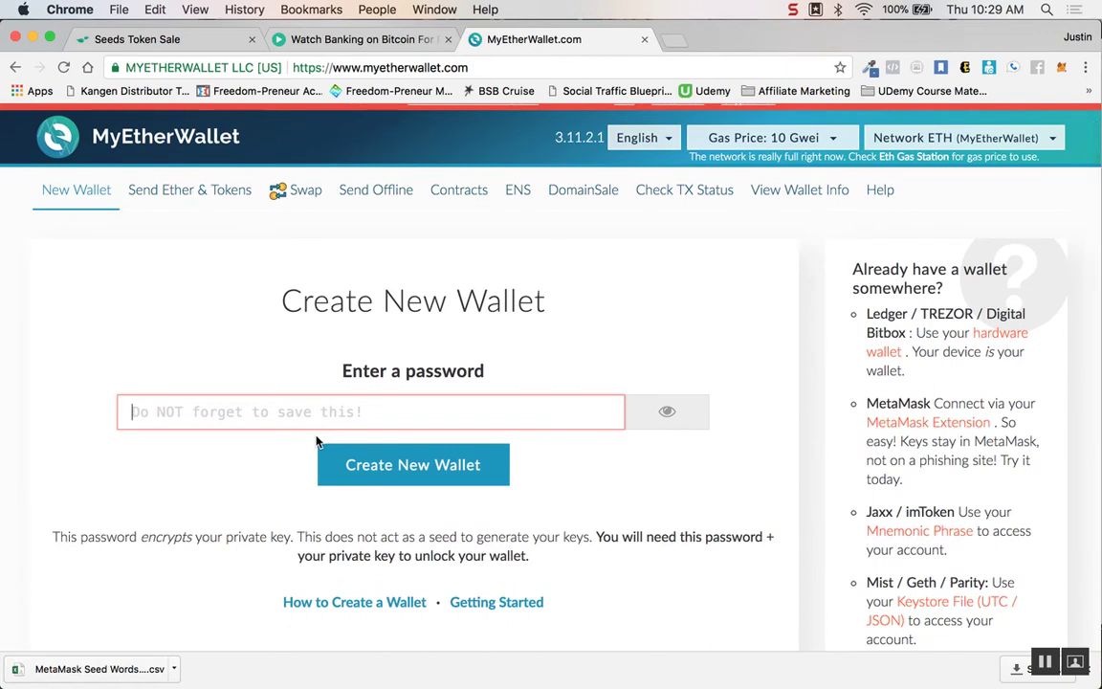
{"action": "type", "text": "•••••••••••"}
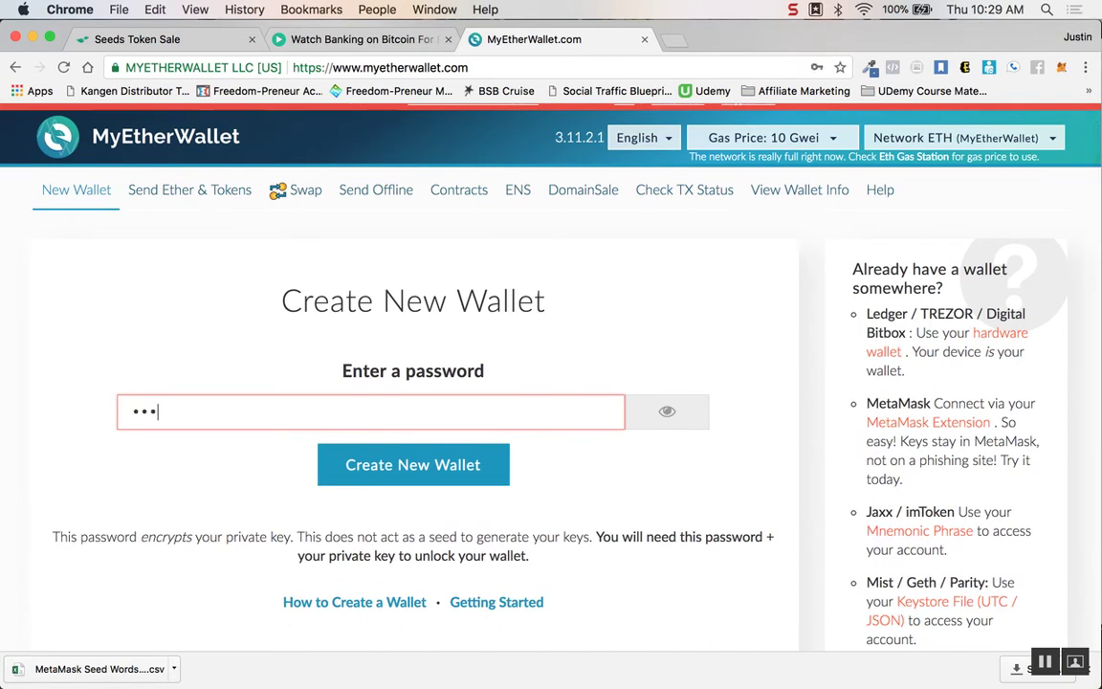
{"action": "type", "text": "•••"}
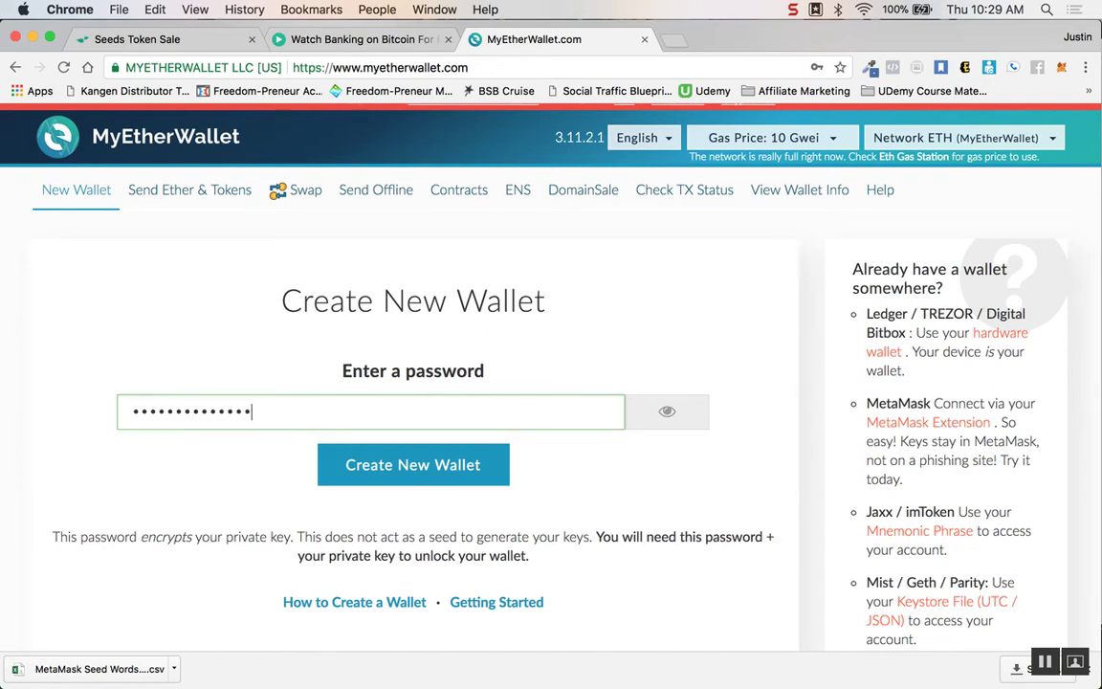
{"action": "left_click", "coordinate": [443, 475]}
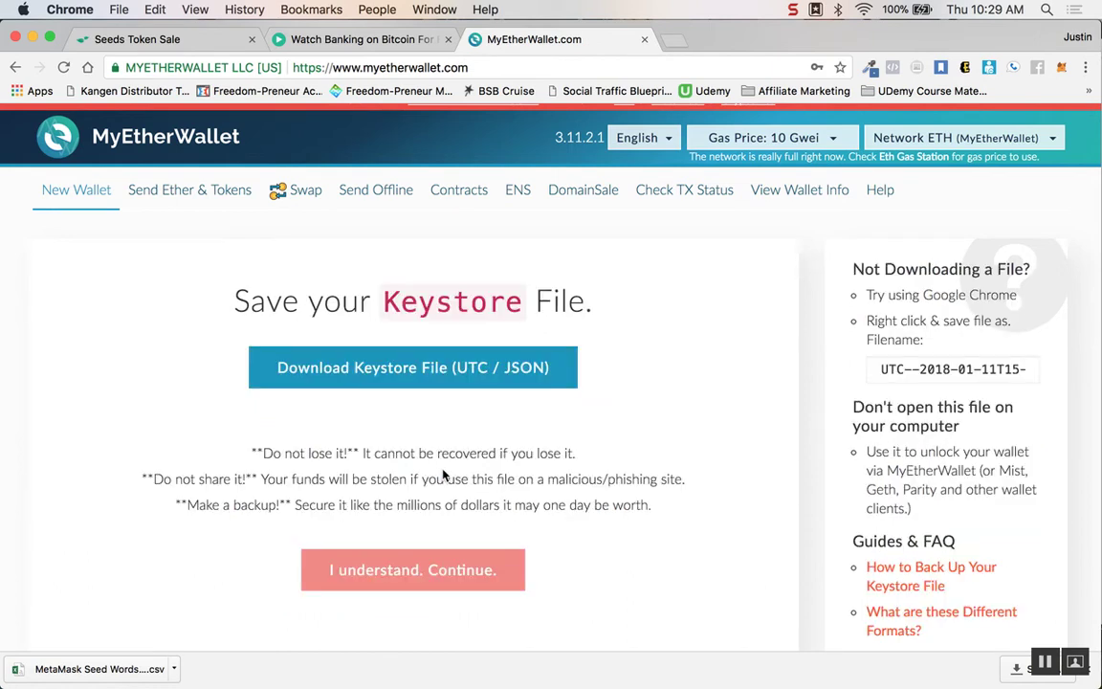
Download the wallet's Keystore File (UTC / JSON) and continue to the private key page.
{"action": "left_click", "coordinate": [517, 374]}
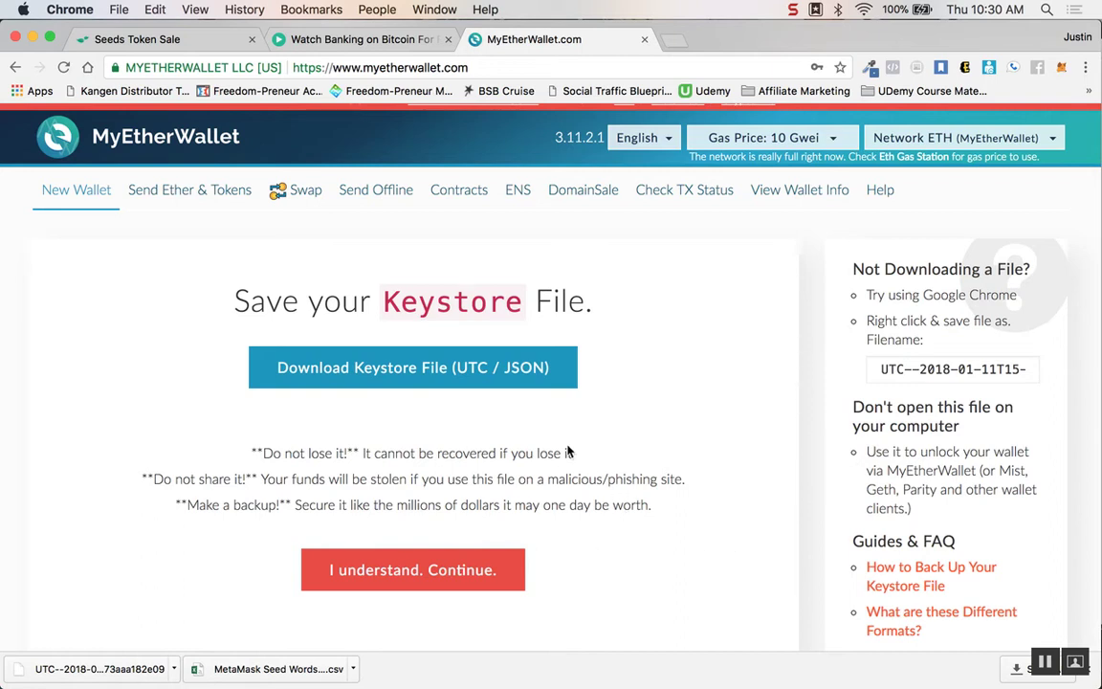
{"action": "left_click", "coordinate": [400, 572]}
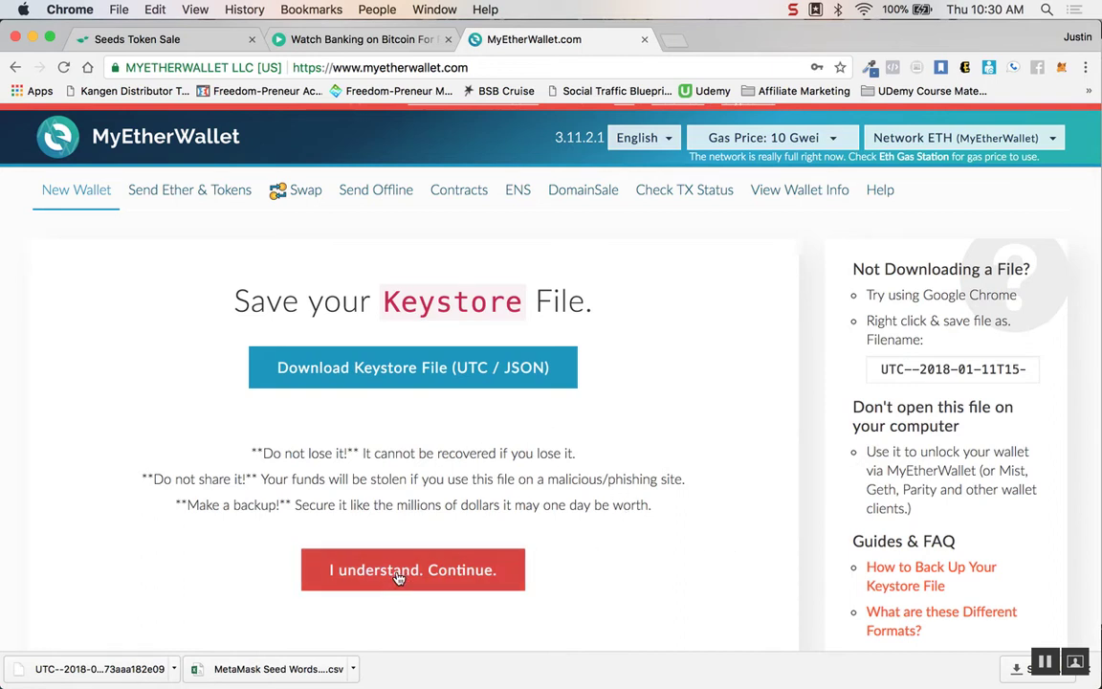
{"action": "scroll", "coordinate": [397, 572], "scroll_direction": "down", "scroll_amount": 2}
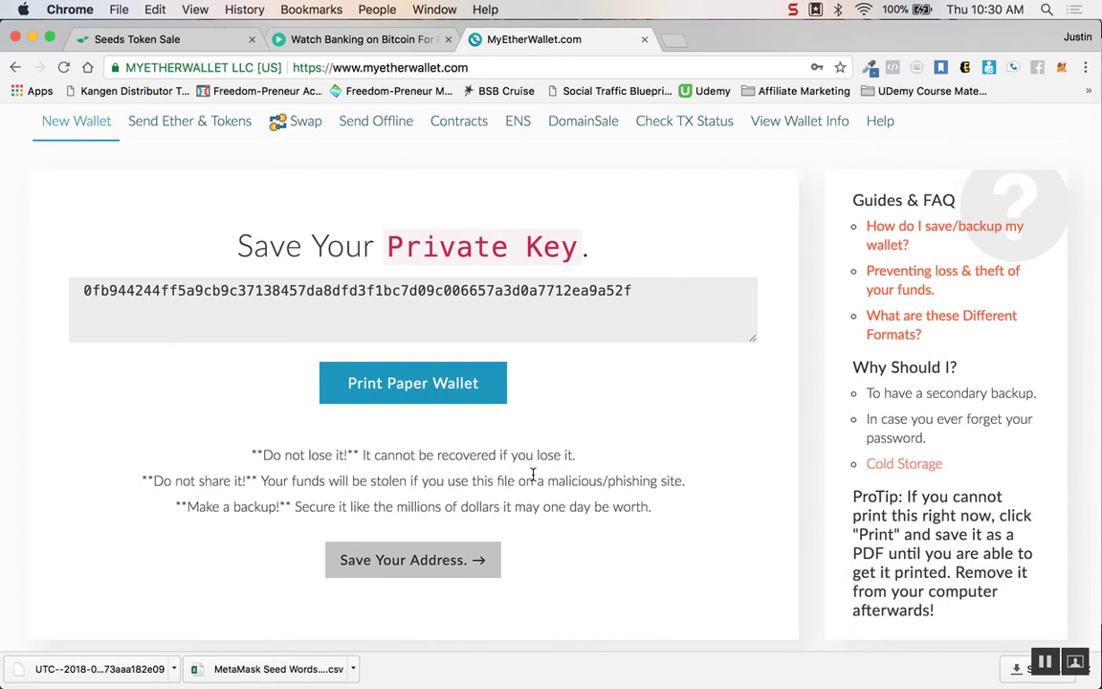
Proceed from the private key page to saving the wallet address.
{"action": "left_click", "coordinate": [1061, 68]}
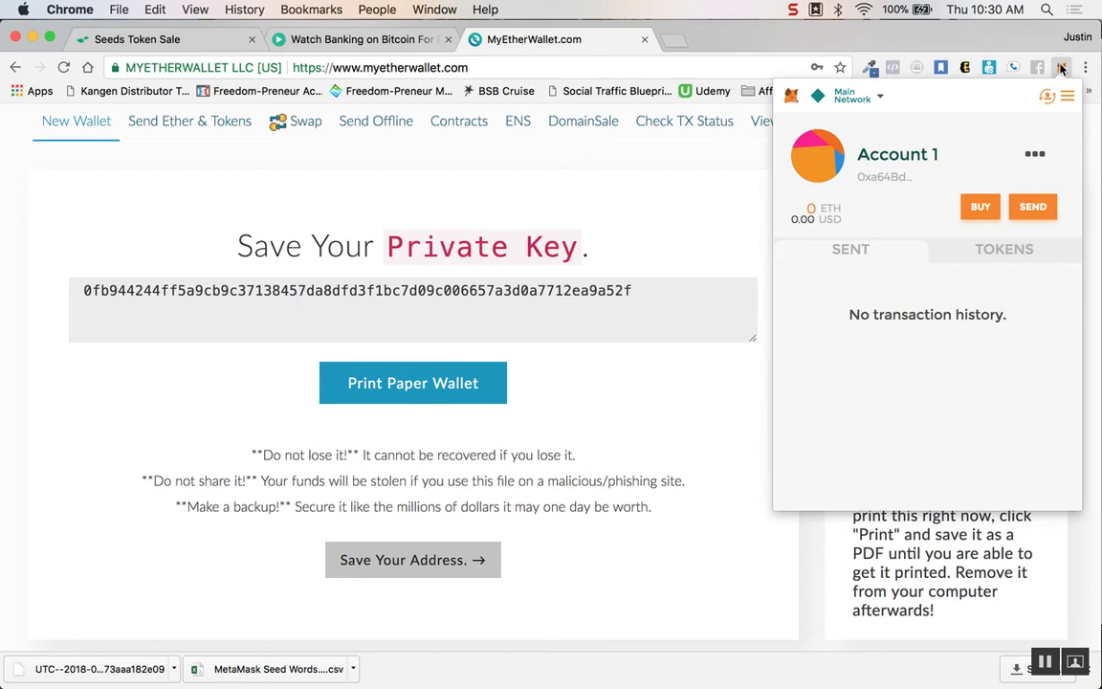
{"action": "left_click", "coordinate": [1061, 70]}
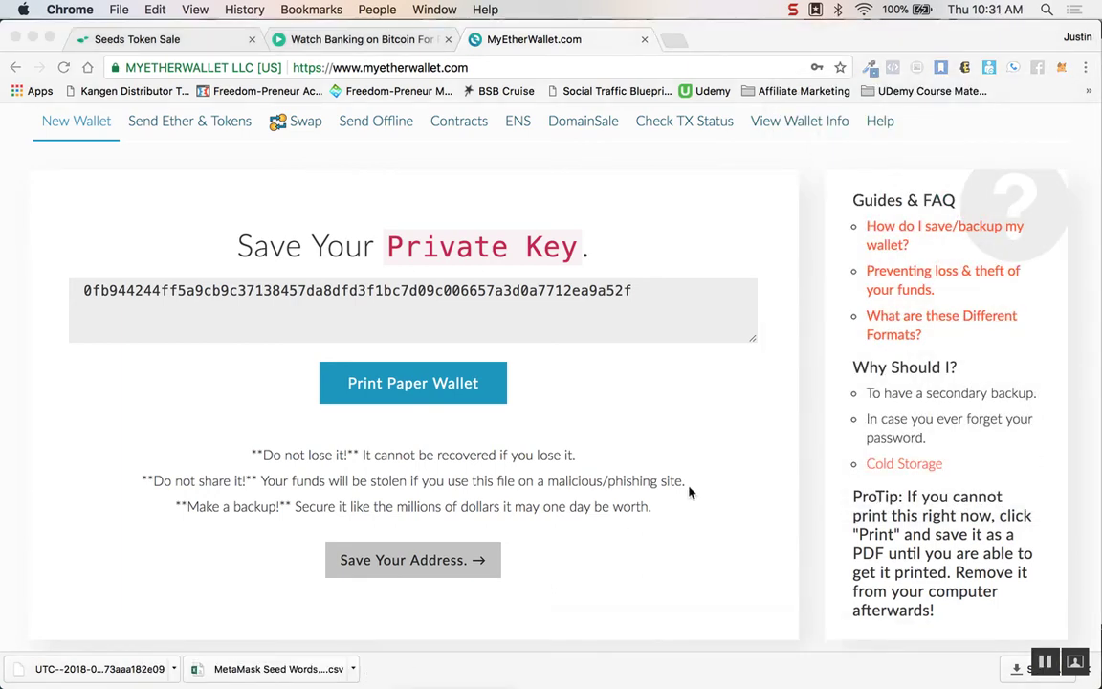
{"action": "scroll", "coordinate": [689, 492], "scroll_direction": "down", "scroll_amount": 2}
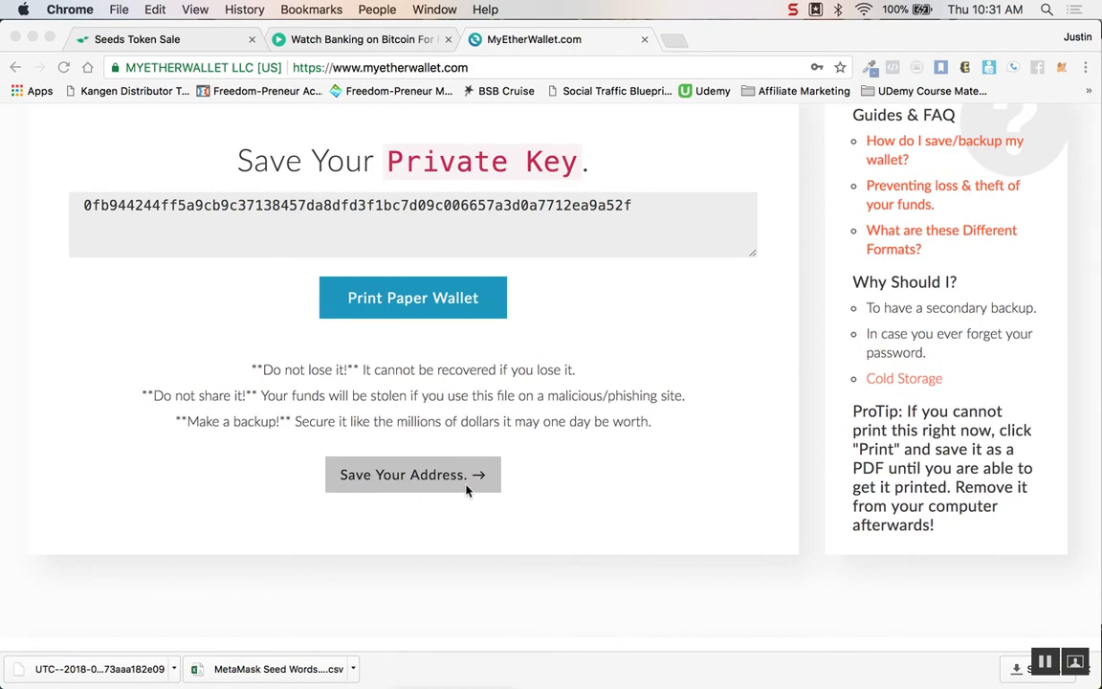
{"action": "left_click", "coordinate": [456, 481]}
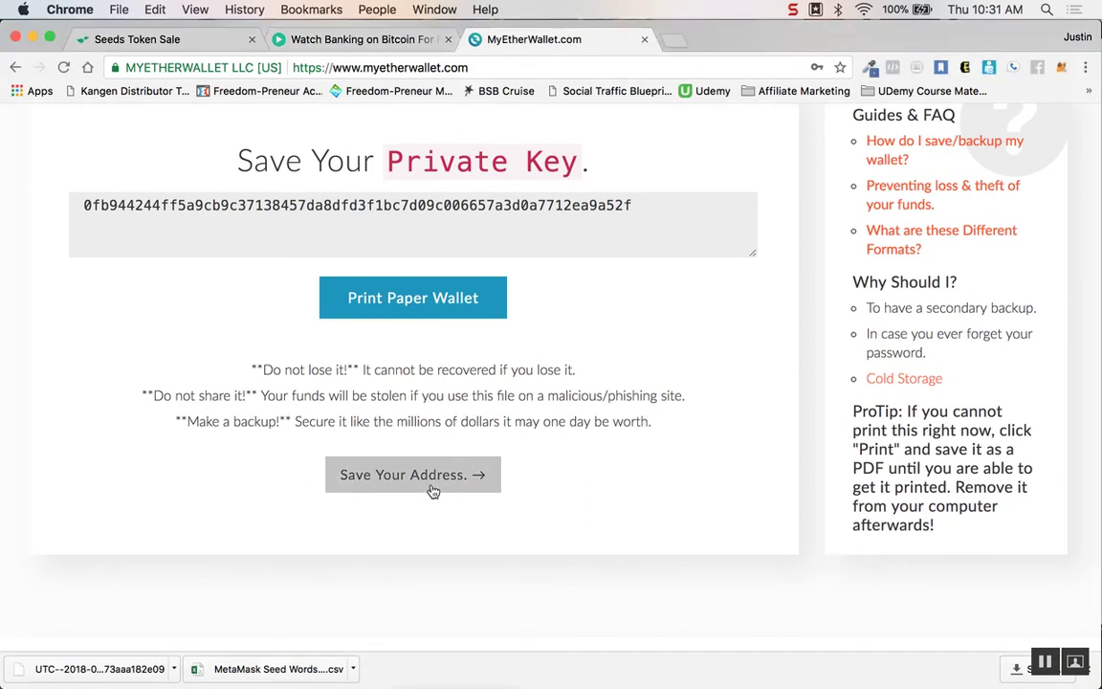
{"action": "left_click", "coordinate": [431, 488]}
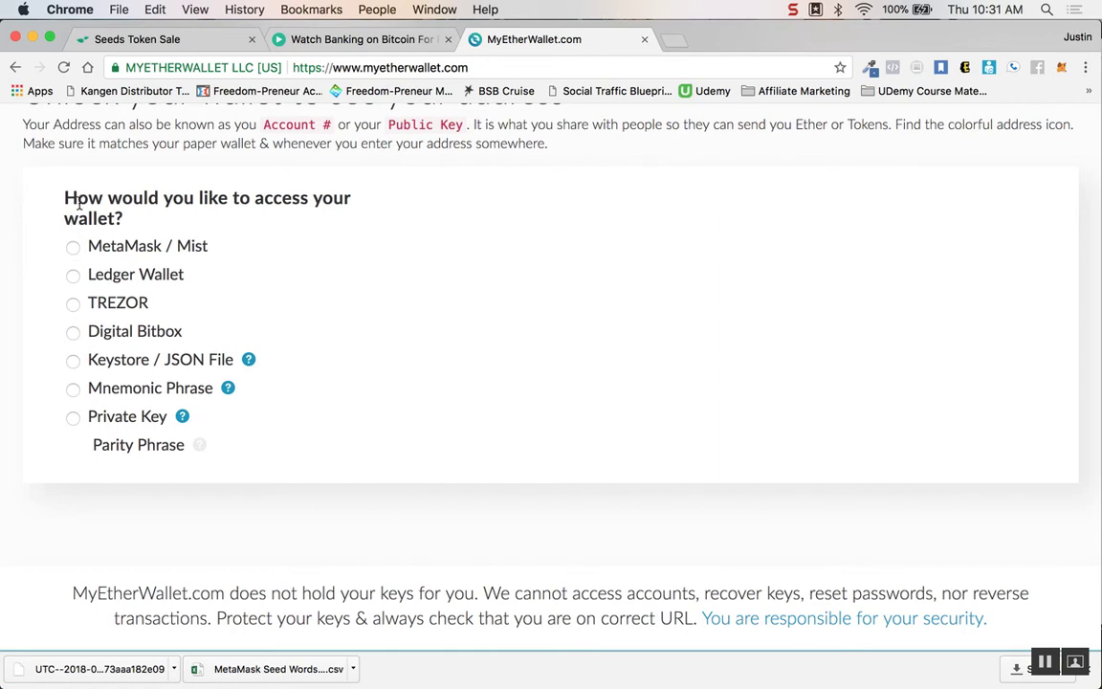
Choose MetaMask / Mist as the wallet access method and connect to MetaMask.
{"action": "left_click", "coordinate": [73, 251]}
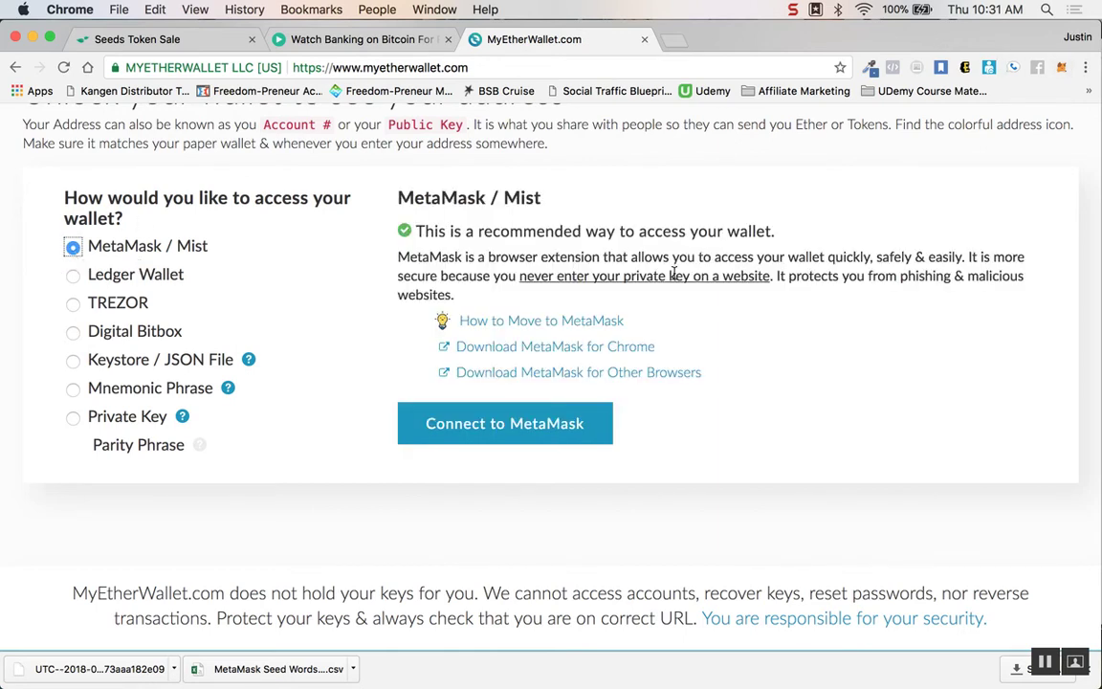
{"action": "left_click", "coordinate": [548, 431]}
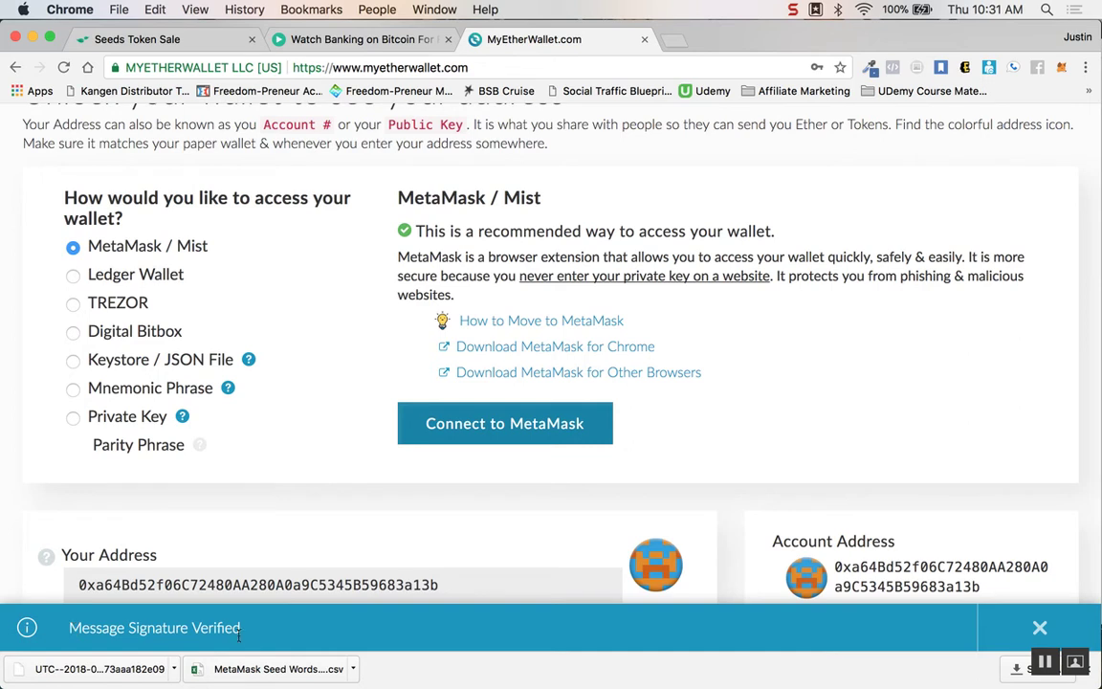
{"action": "left_click", "coordinate": [1062, 68]}
{"action": "left_click", "coordinate": [1062, 68]}
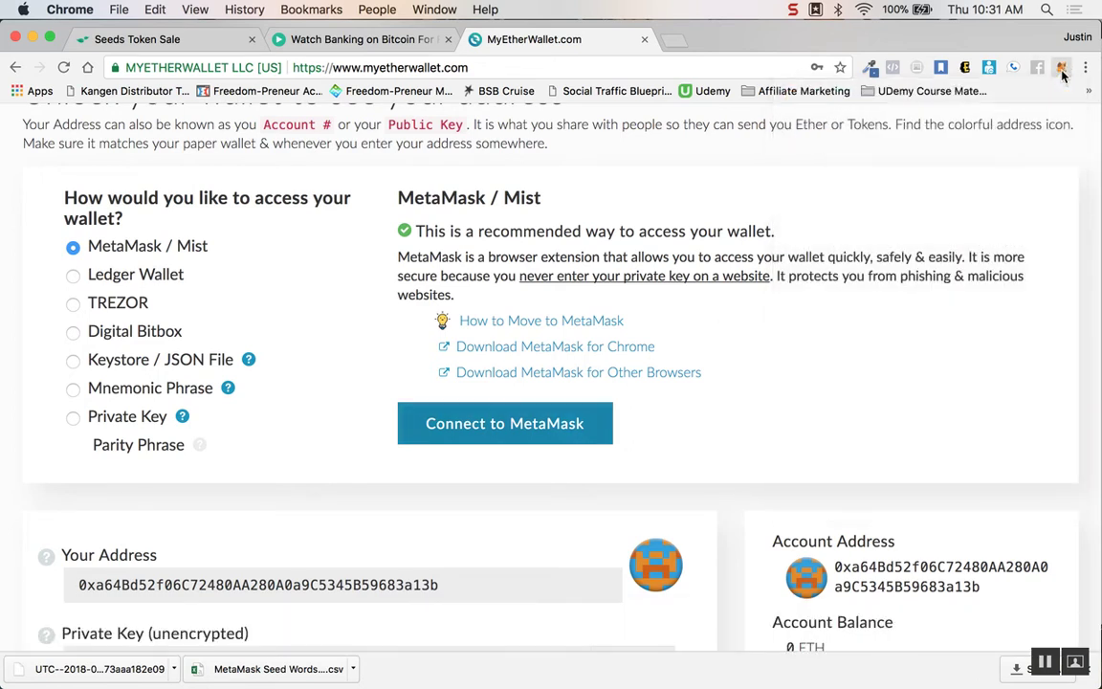
Compare the unlocked wallet's address with MetaMask's Account 1 and view that account on Etherscan.
{"action": "scroll", "coordinate": [857, 482], "scroll_direction": "down", "scroll_amount": 5}
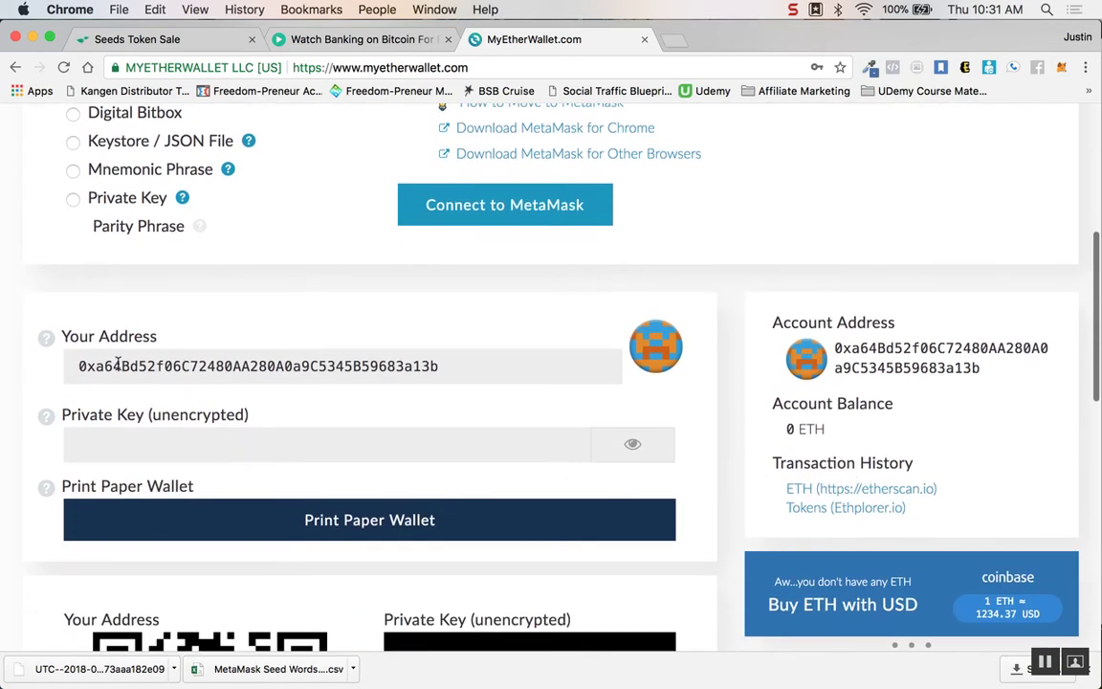
{"action": "left_click_drag", "start_coordinate": [65, 364], "coordinate": [467, 366]}
{"action": "left_click", "coordinate": [467, 367]}
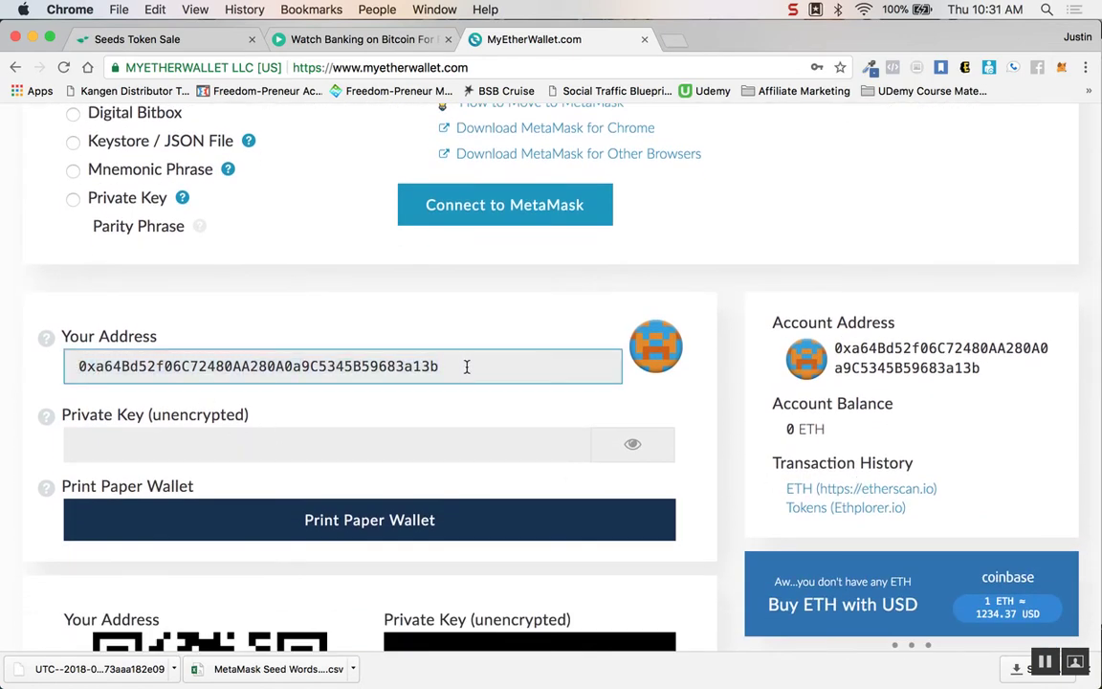
{"action": "left_click", "coordinate": [1061, 69]}
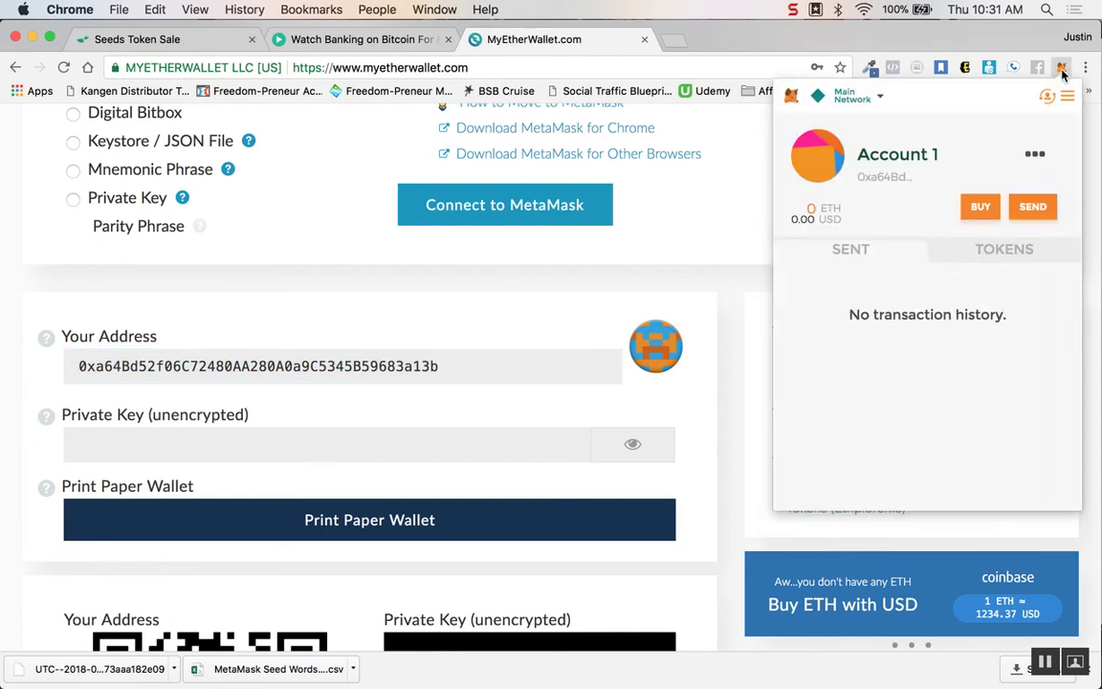
{"action": "left_click", "coordinate": [1035, 154]}
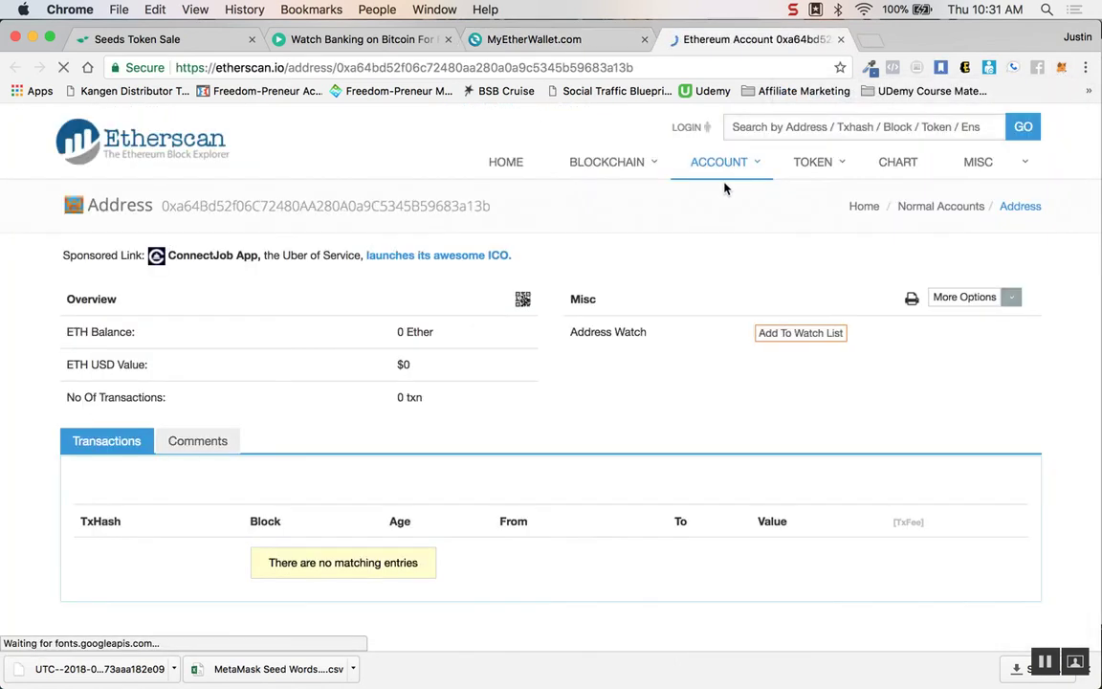
Compare the account address on Etherscan with the ending of the wallet address shown in MyEtherWallet.
{"action": "left_click_drag", "start_coordinate": [161, 206], "coordinate": [497, 210]}
{"action": "left_click", "coordinate": [521, 199]}
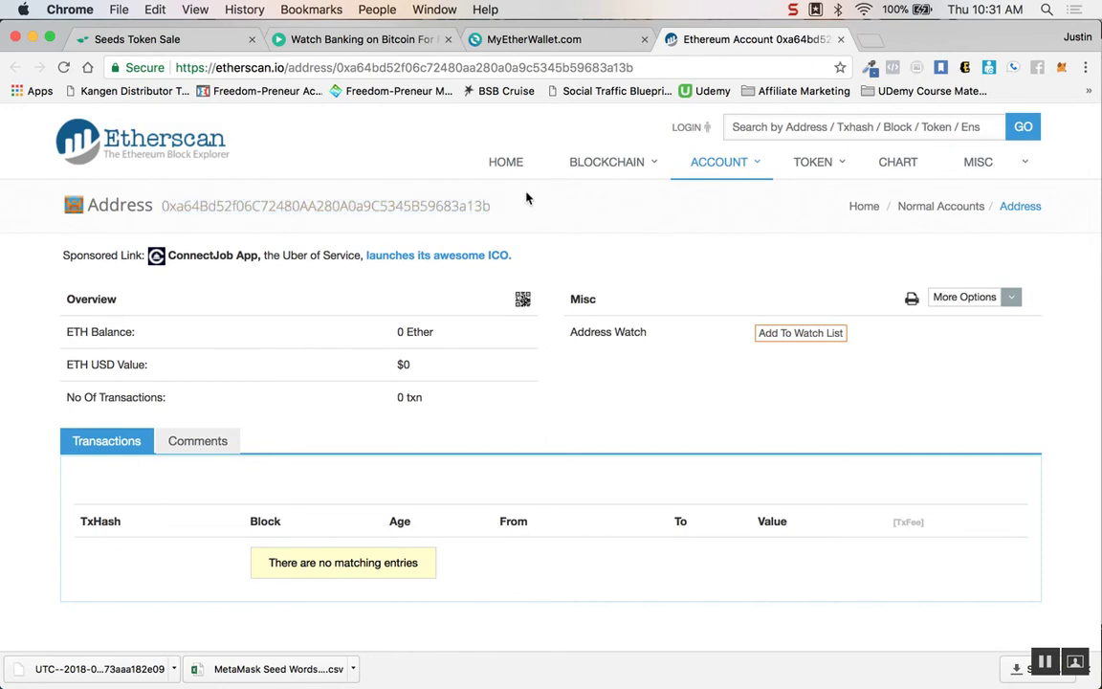
{"action": "left_click", "coordinate": [574, 42]}
{"action": "left_click", "coordinate": [462, 363]}
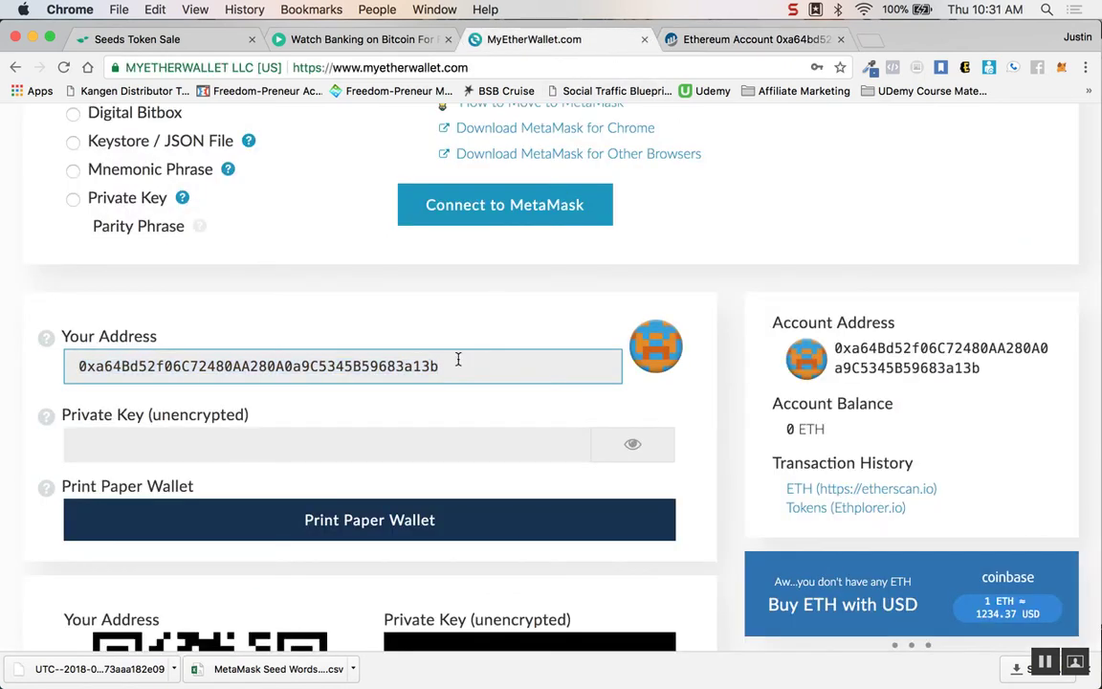
{"action": "left_click_drag", "start_coordinate": [399, 366], "coordinate": [461, 369]}
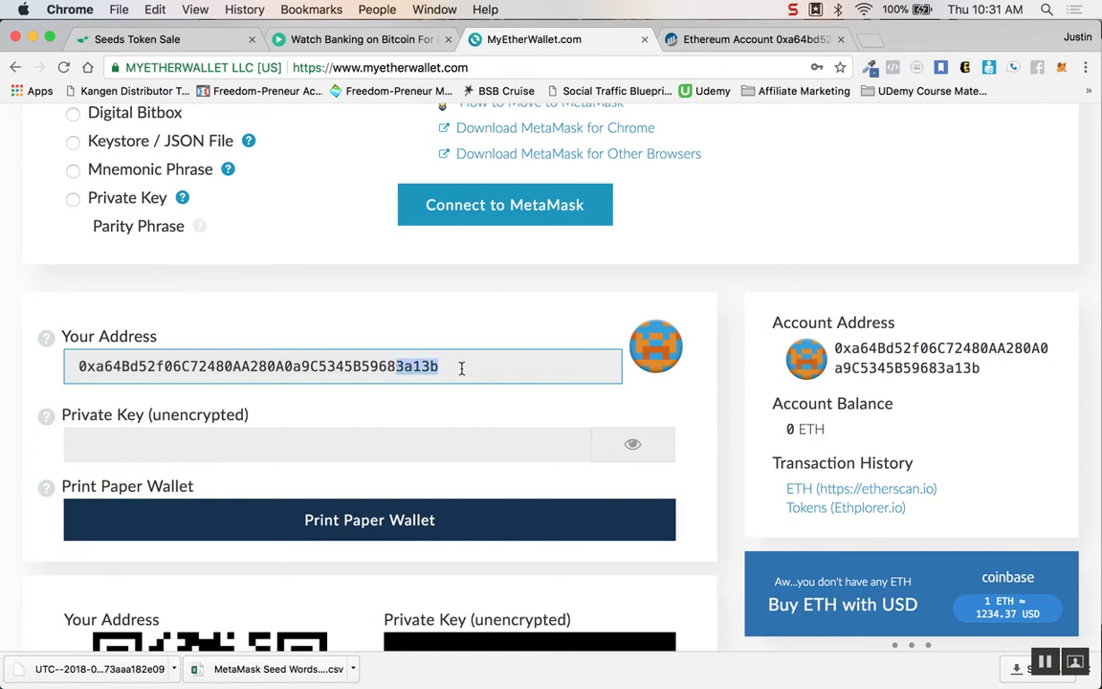
{"action": "left_click", "coordinate": [469, 362]}
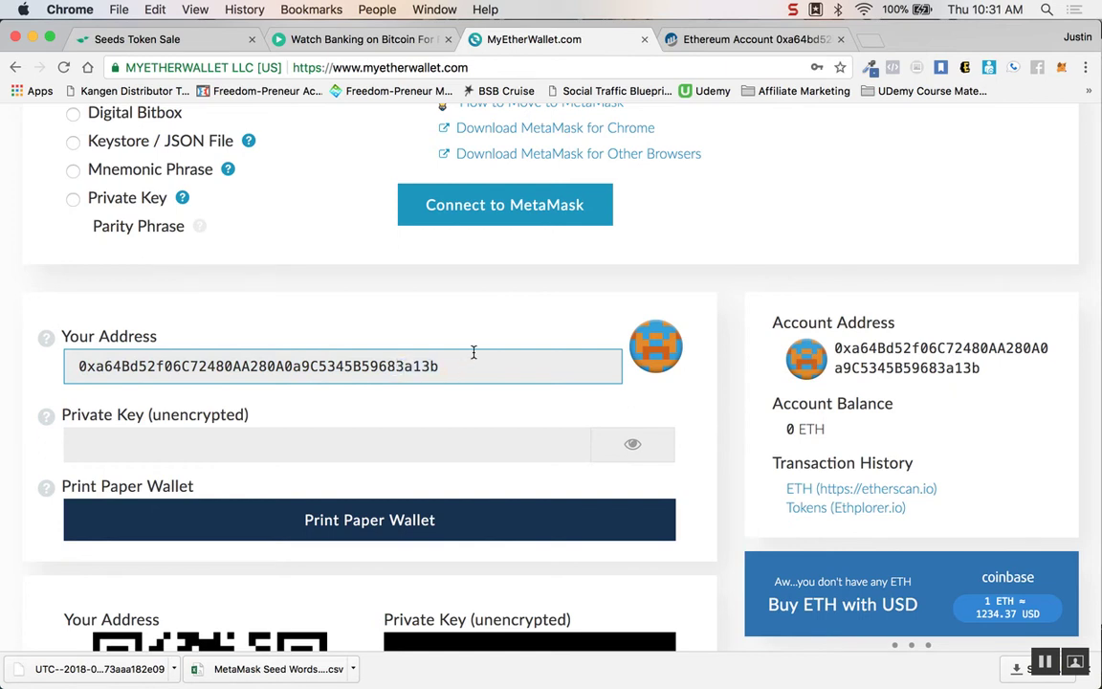
{"action": "left_click", "coordinate": [596, 293]}
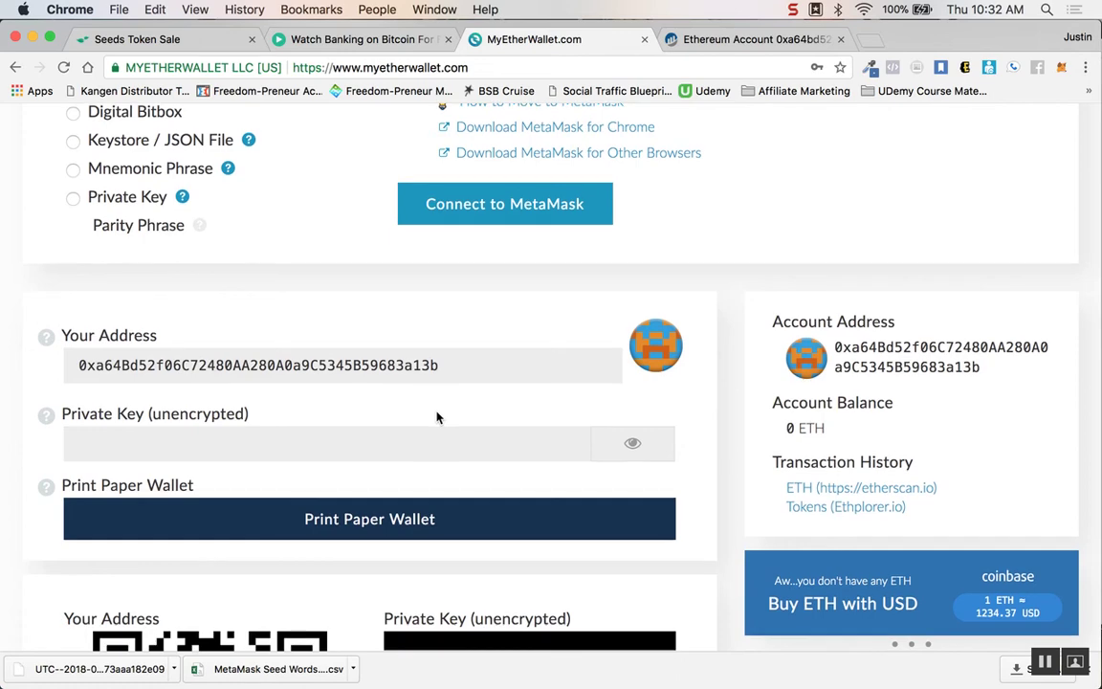
Examine the unlocked wallet's address, private key, paper wallet, QR code and token balance sections.
{"action": "scroll", "coordinate": [437, 417], "scroll_direction": "down", "scroll_amount": 5}
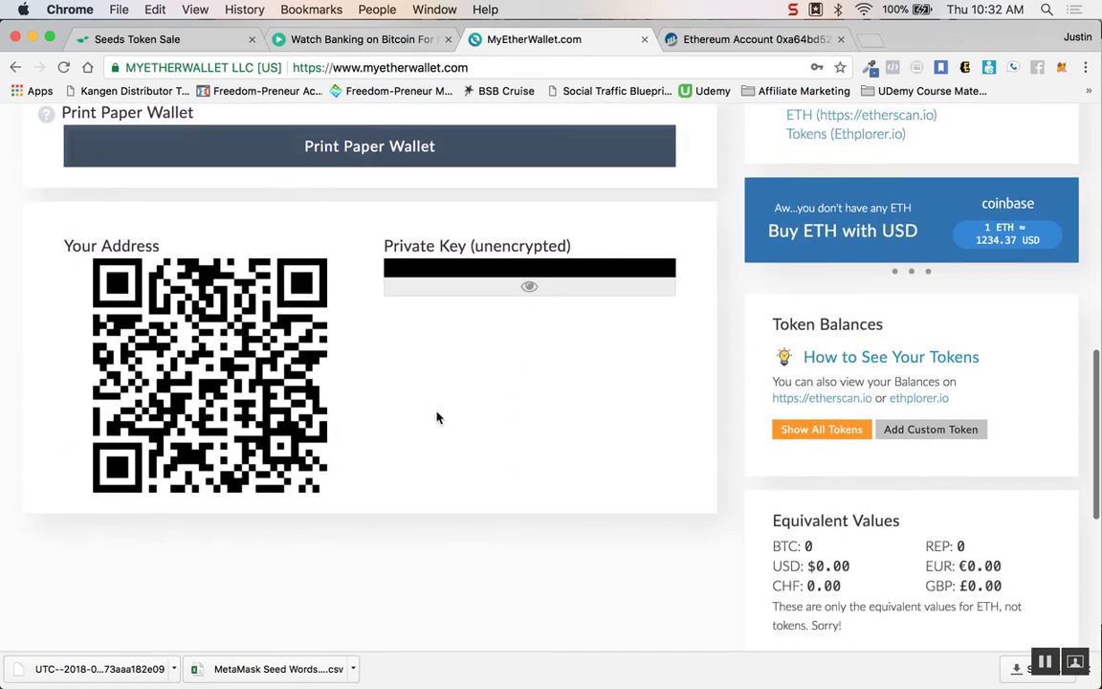
{"action": "scroll", "coordinate": [438, 416], "scroll_direction": "up", "scroll_amount": 5}
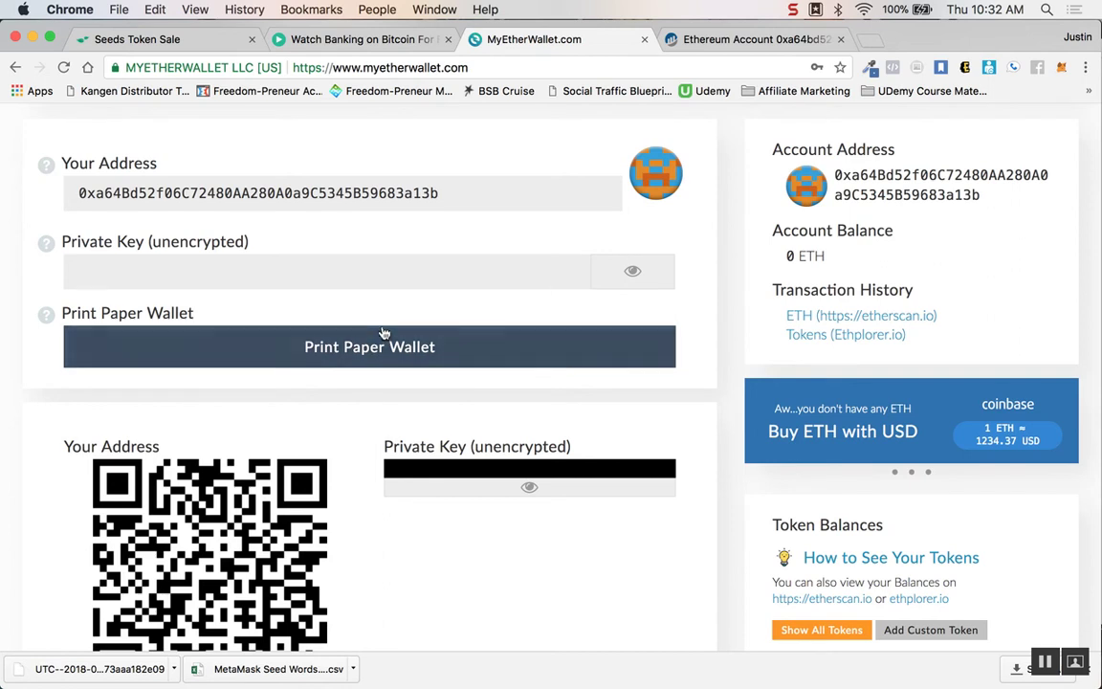
{"action": "scroll", "coordinate": [496, 410], "scroll_direction": "up", "scroll_amount": 1}
{"action": "scroll", "coordinate": [495, 410], "scroll_direction": "up", "scroll_amount": 2}
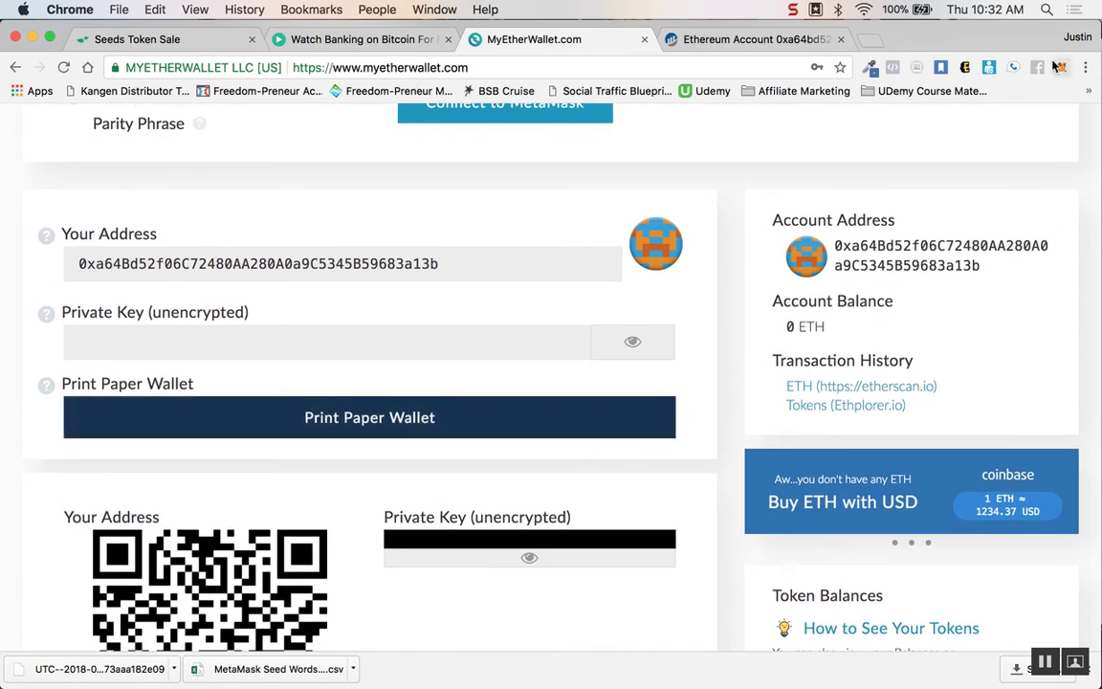
{"action": "scroll", "coordinate": [504, 346], "scroll_direction": "down", "scroll_amount": 1}
{"action": "scroll", "coordinate": [504, 347], "scroll_direction": "down", "scroll_amount": 5}
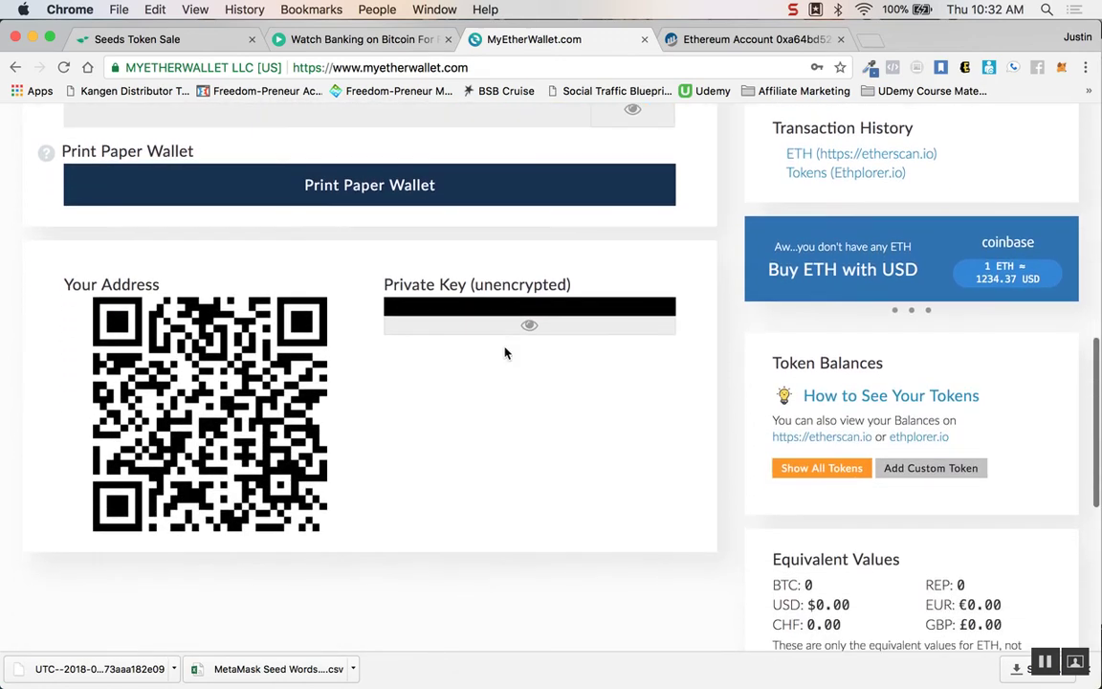
{"action": "scroll", "coordinate": [504, 352], "scroll_direction": "up", "scroll_amount": 10}
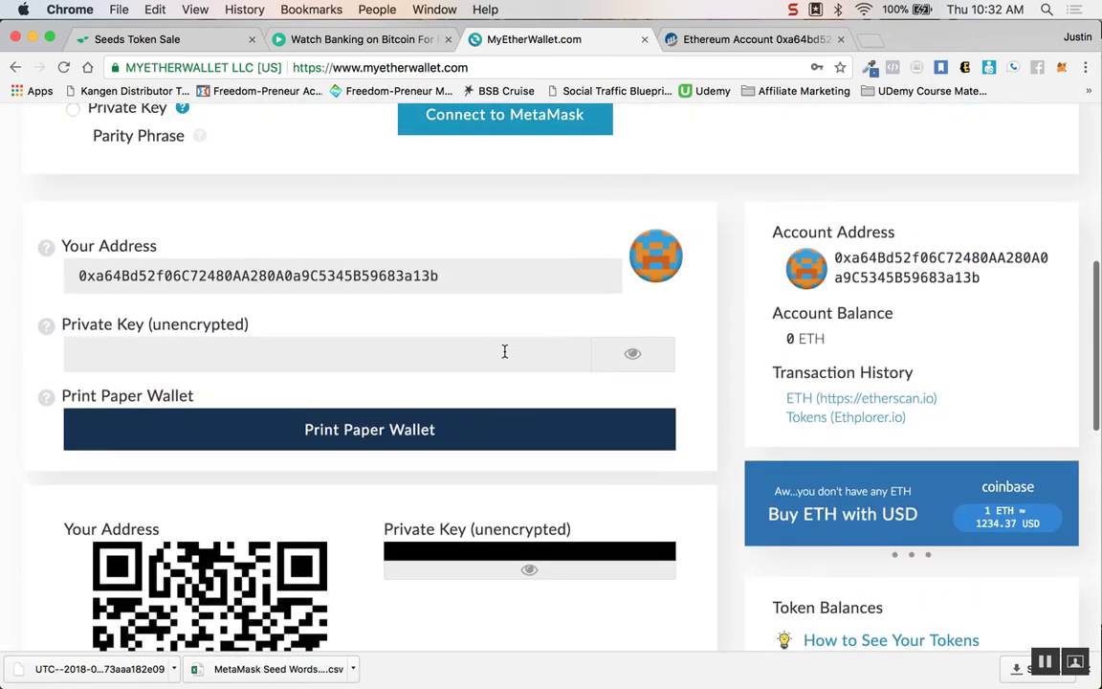
{"action": "scroll", "coordinate": [504, 348], "scroll_direction": "up", "scroll_amount": 2}
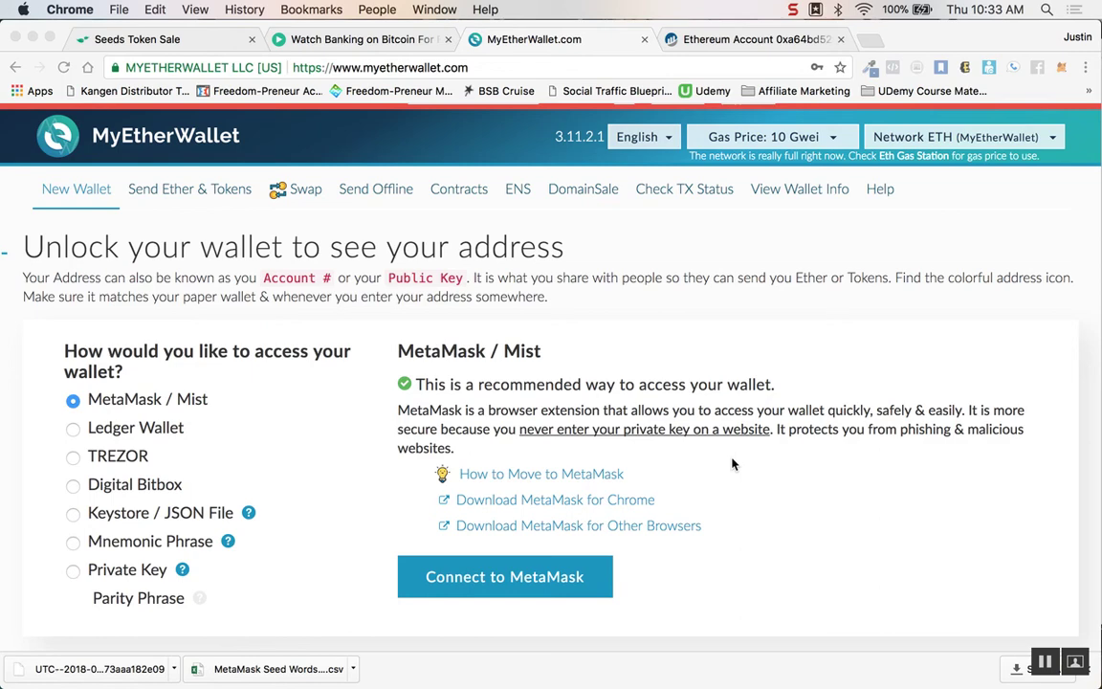
Open MetaMask and view the options available for Account 1.
{"action": "left_click", "coordinate": [1062, 68]}
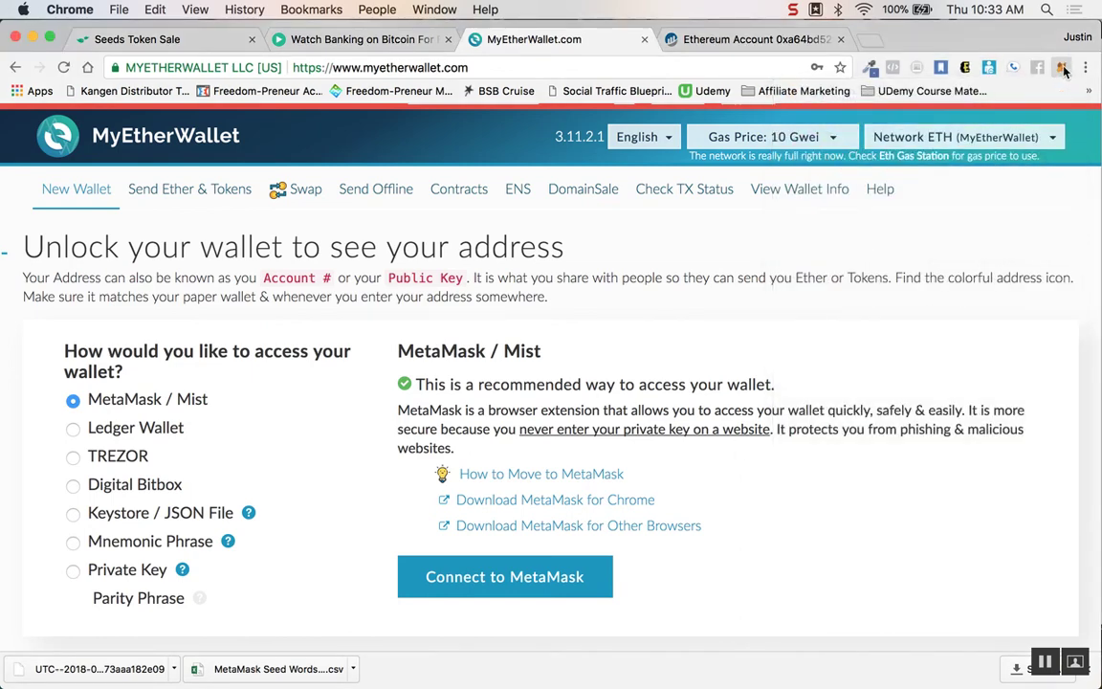
{"action": "left_click", "coordinate": [1063, 69]}
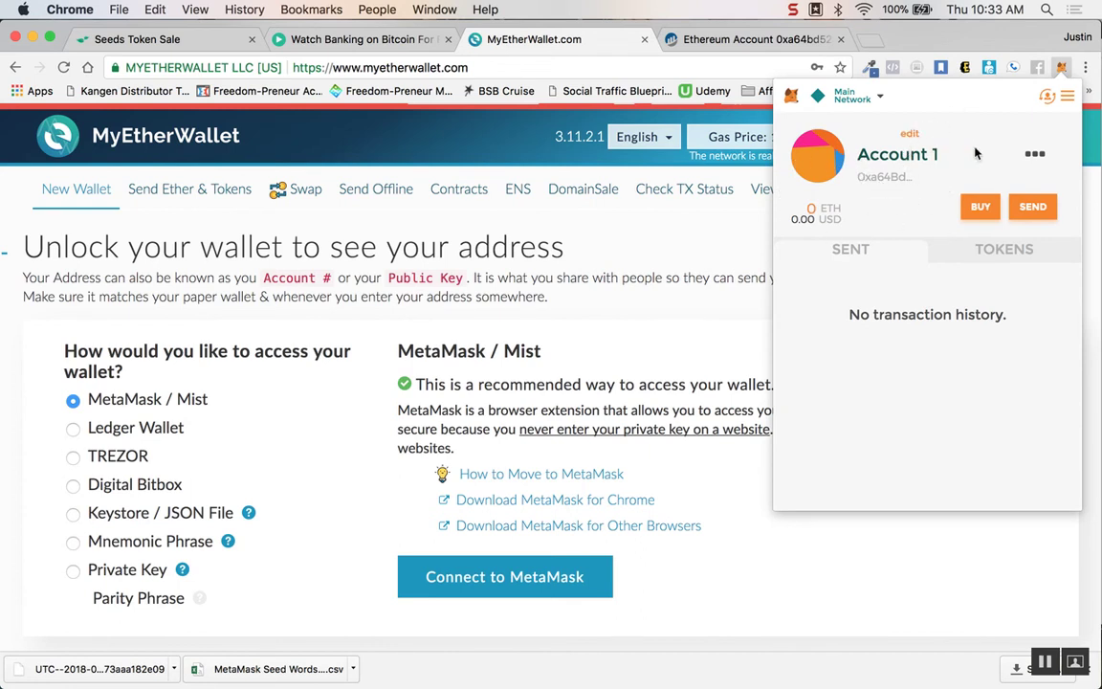
{"action": "left_click", "coordinate": [1034, 155]}
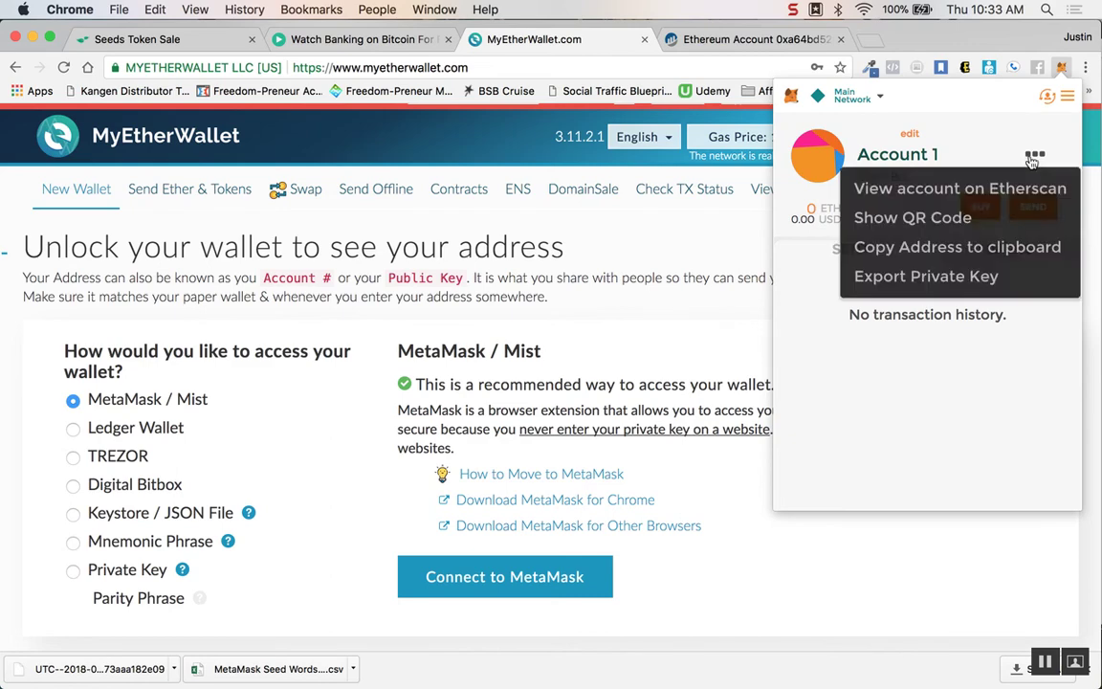
{"action": "left_click", "coordinate": [624, 398]}
Select the full wallet address in MyEtherWallet and check Account 1's ETH balance in MetaMask.
{"action": "scroll", "coordinate": [628, 363], "scroll_direction": "down", "scroll_amount": 5}
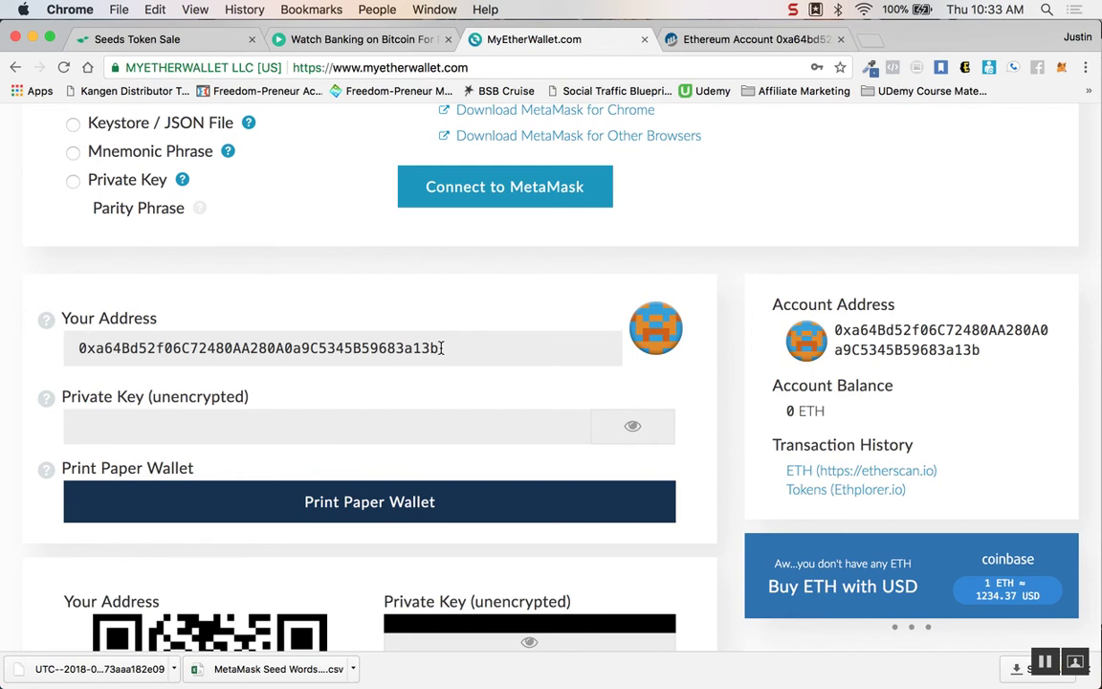
{"action": "left_click_drag", "start_coordinate": [443, 347], "coordinate": [4, 253]}
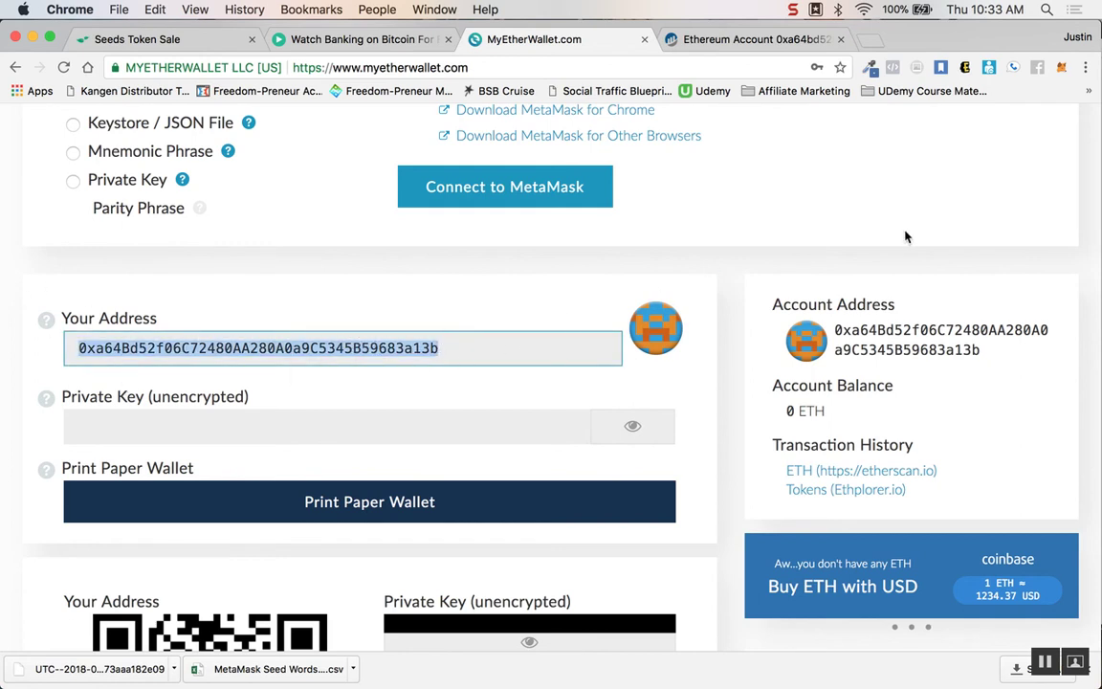
{"action": "left_click", "coordinate": [1061, 68]}
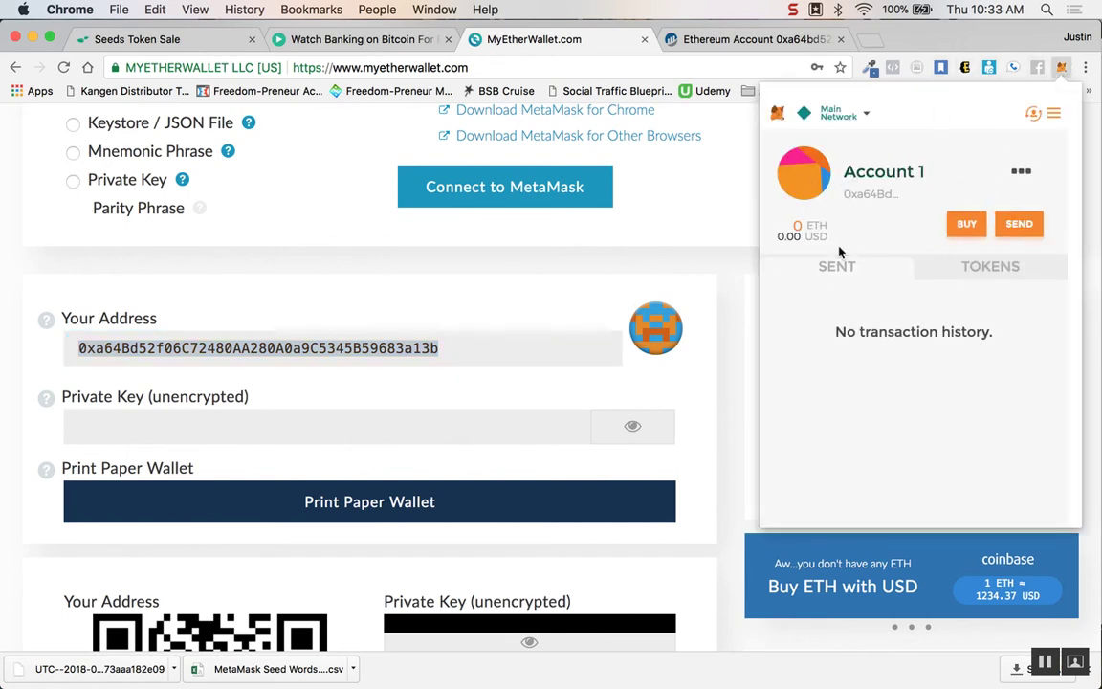
{"action": "mouse_move", "coordinate": [798, 224]}
{"action": "left_click", "coordinate": [1061, 67]}
Go to Send Ether & Tokens and connect to MetaMask using the MetaMask / Mist access method.
{"action": "scroll", "coordinate": [835, 301], "scroll_direction": "up", "scroll_amount": 5}
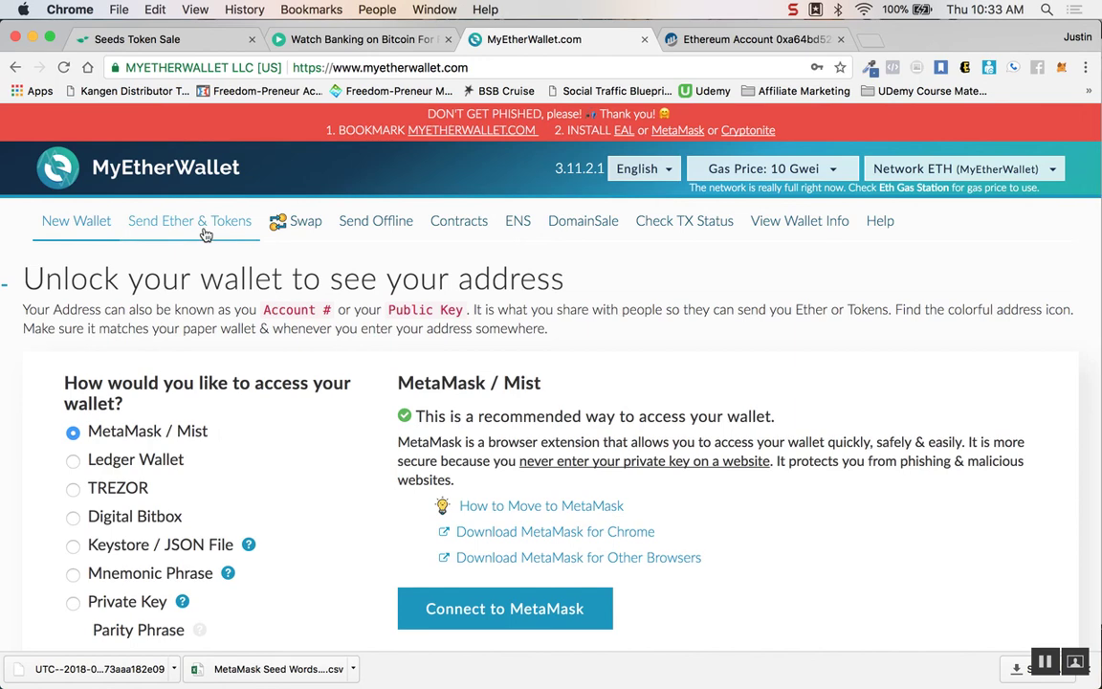
{"action": "left_click", "coordinate": [204, 233]}
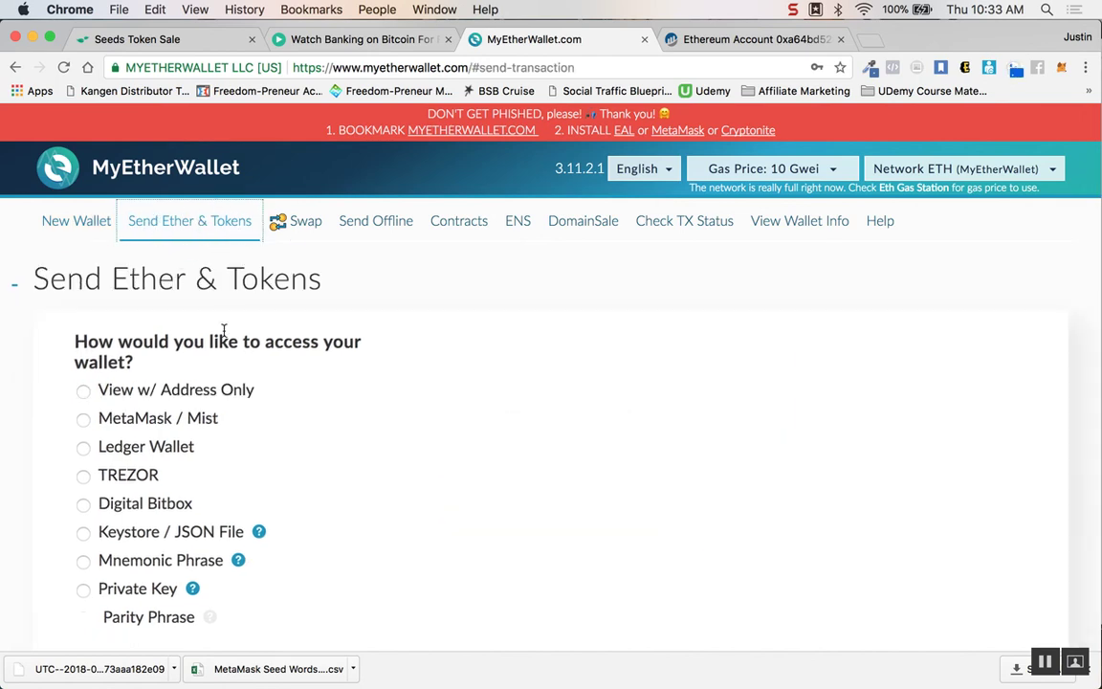
{"action": "left_click", "coordinate": [85, 419]}
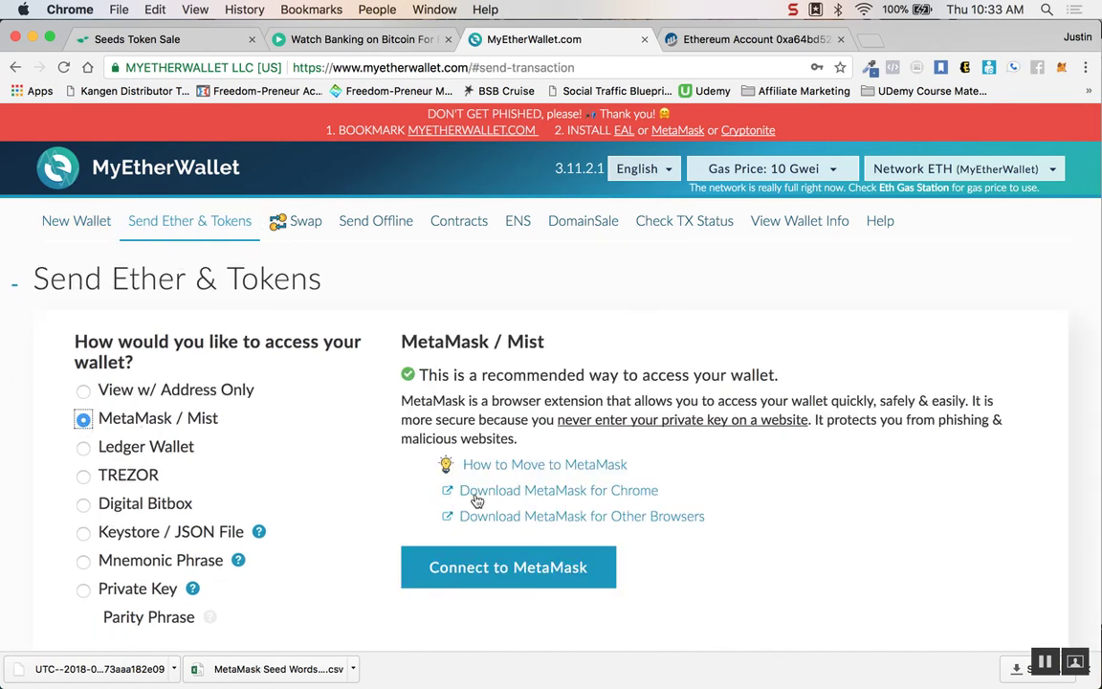
{"action": "left_click", "coordinate": [552, 567]}
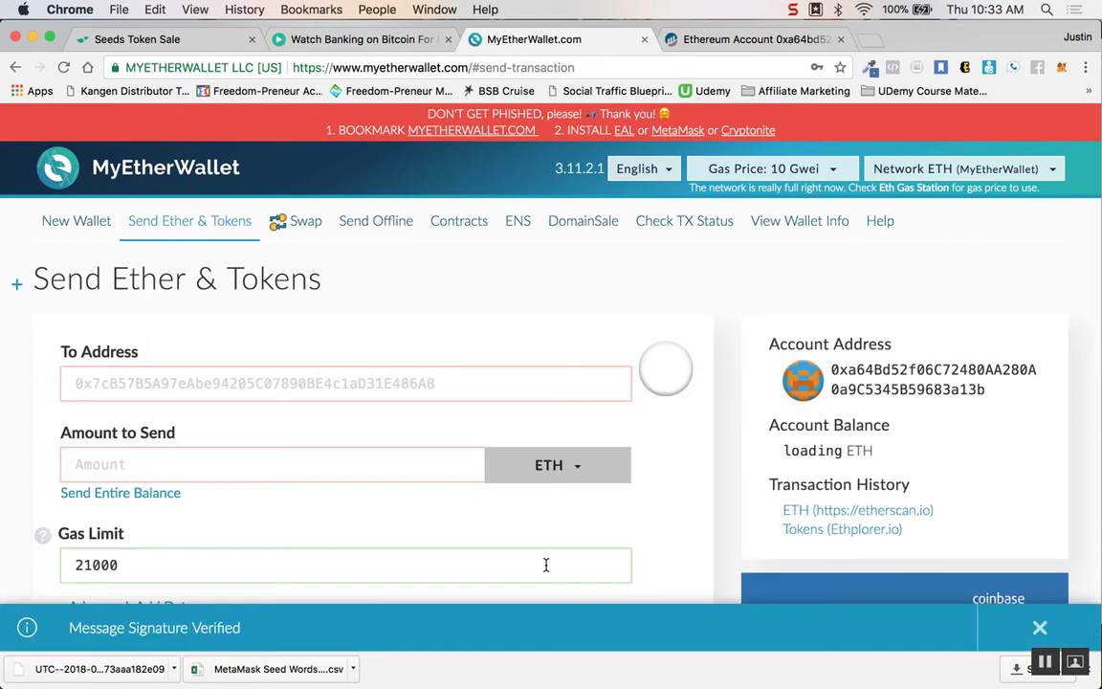
Examine the send form's recipient address, amount, gas limit and Generate Transaction option.
{"action": "scroll", "coordinate": [622, 517], "scroll_direction": "down", "scroll_amount": 1}
{"action": "left_click", "coordinate": [307, 351]}
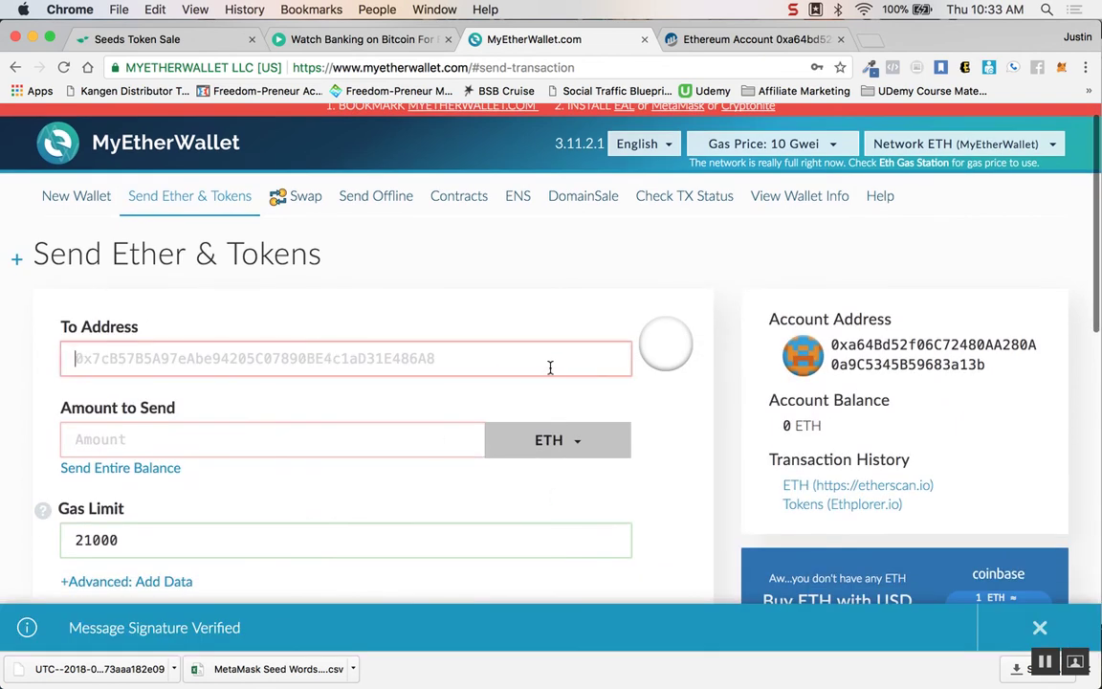
{"action": "left_click", "coordinate": [273, 435]}
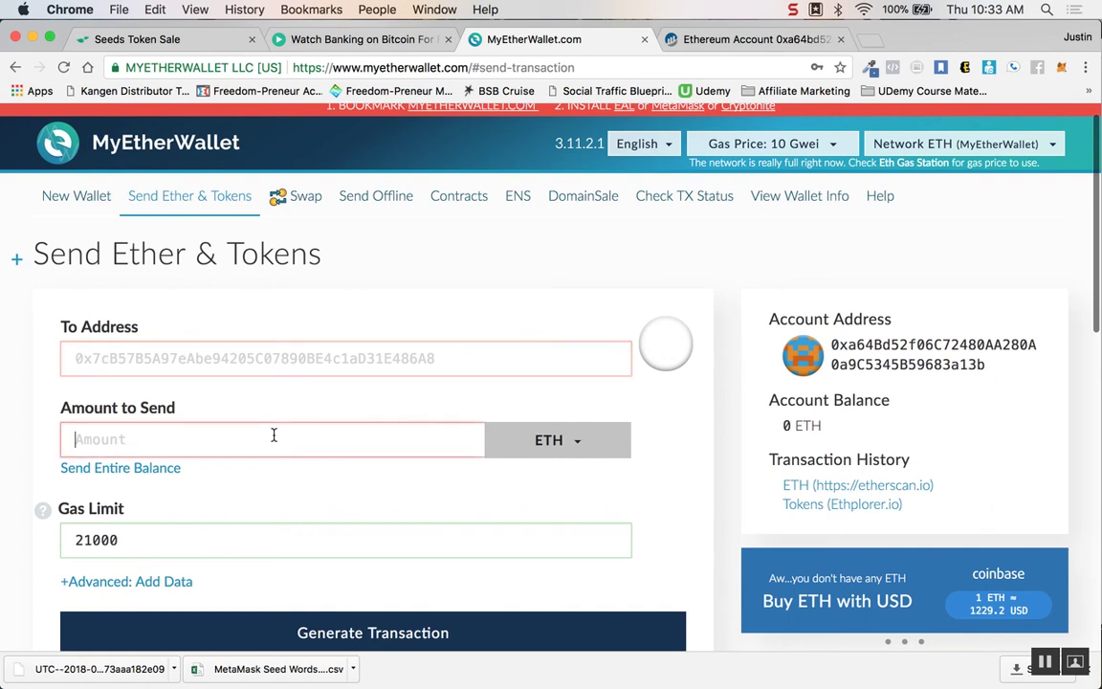
{"action": "scroll", "coordinate": [272, 464], "scroll_direction": "down", "scroll_amount": 2}
{"action": "scroll", "coordinate": [273, 466], "scroll_direction": "down", "scroll_amount": 2}
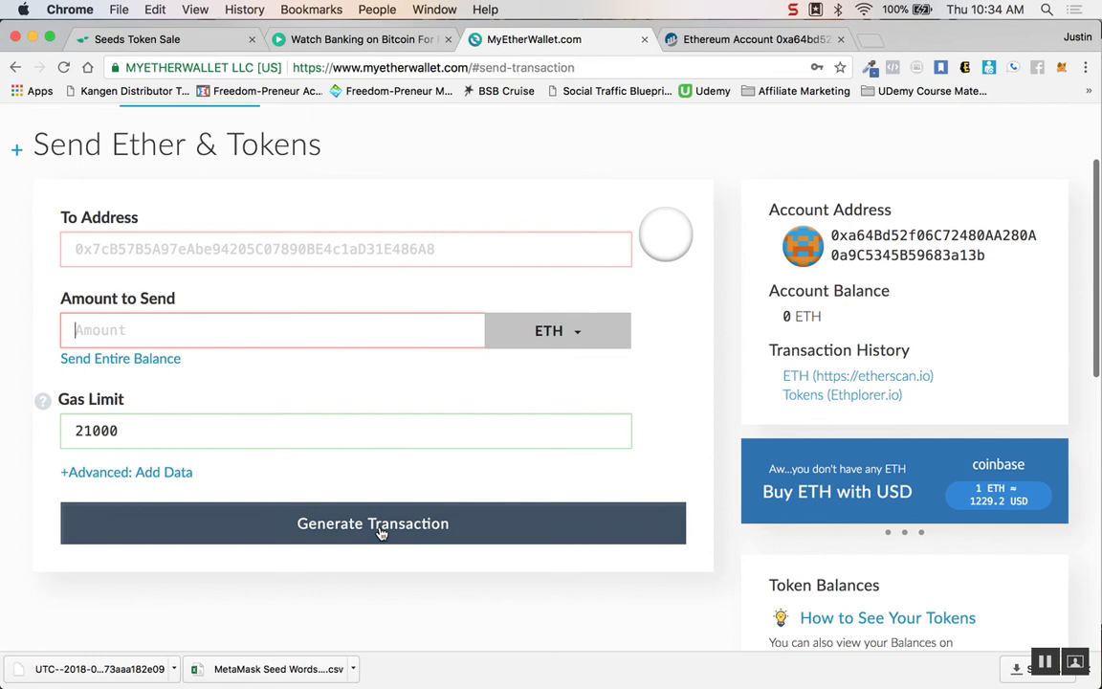
{"action": "scroll", "coordinate": [629, 523], "scroll_direction": "up", "scroll_amount": 3}
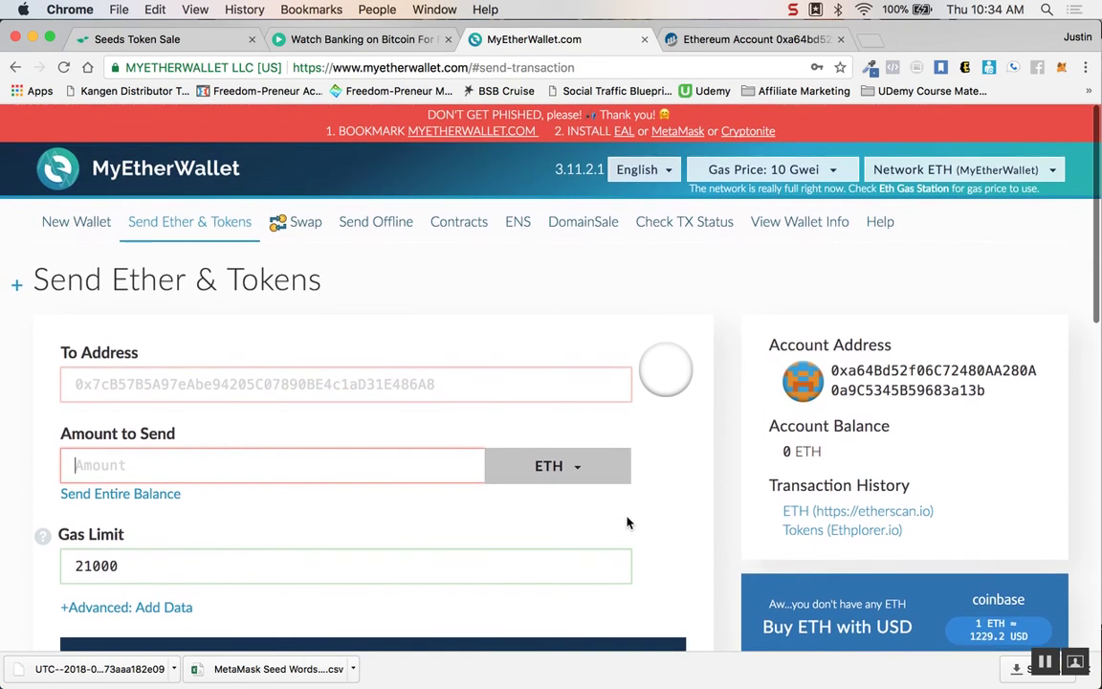